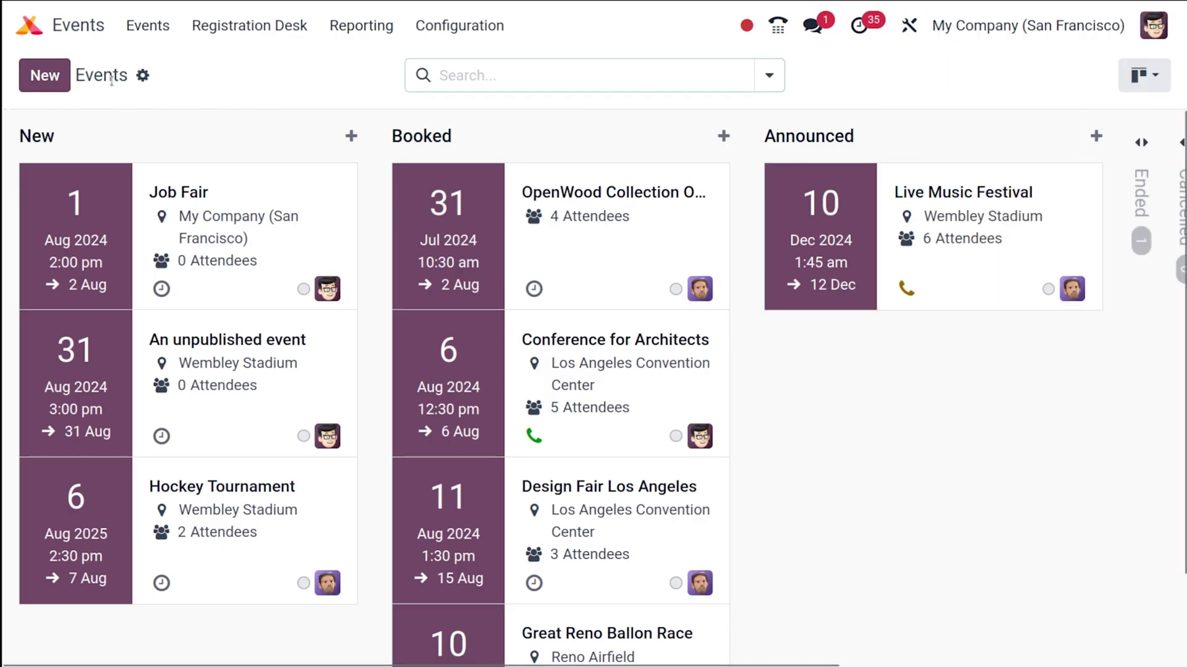
From the events board, create a new event and name it 'Music Concert'.
left_click(137, 26)
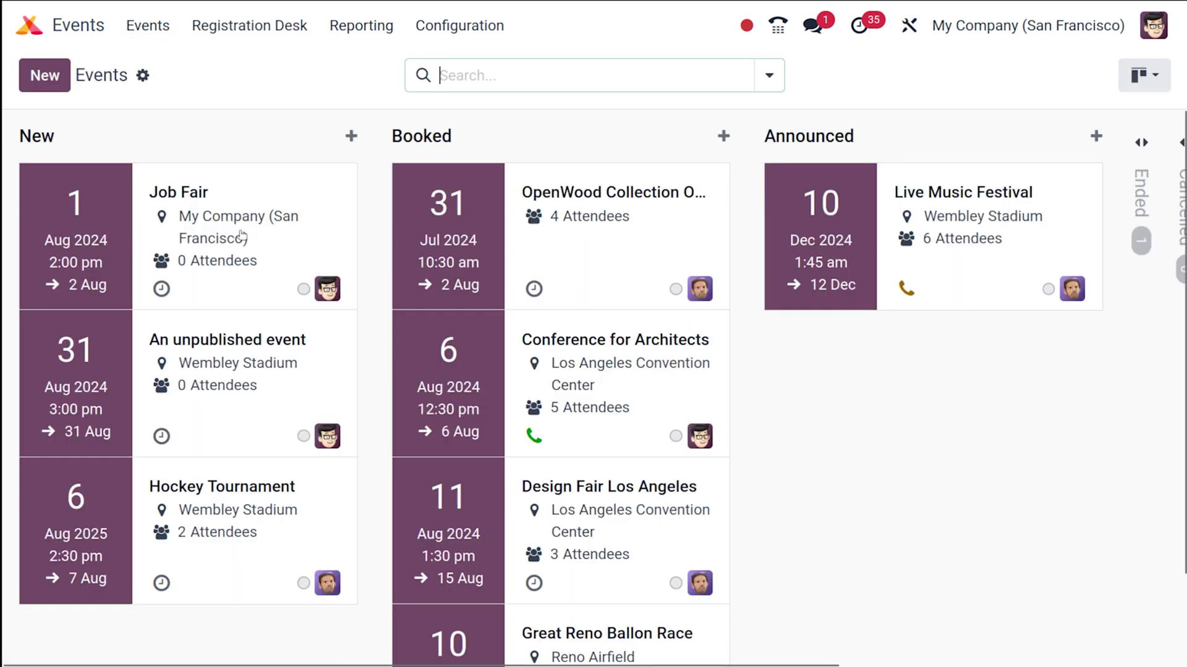
left_click(49, 76)
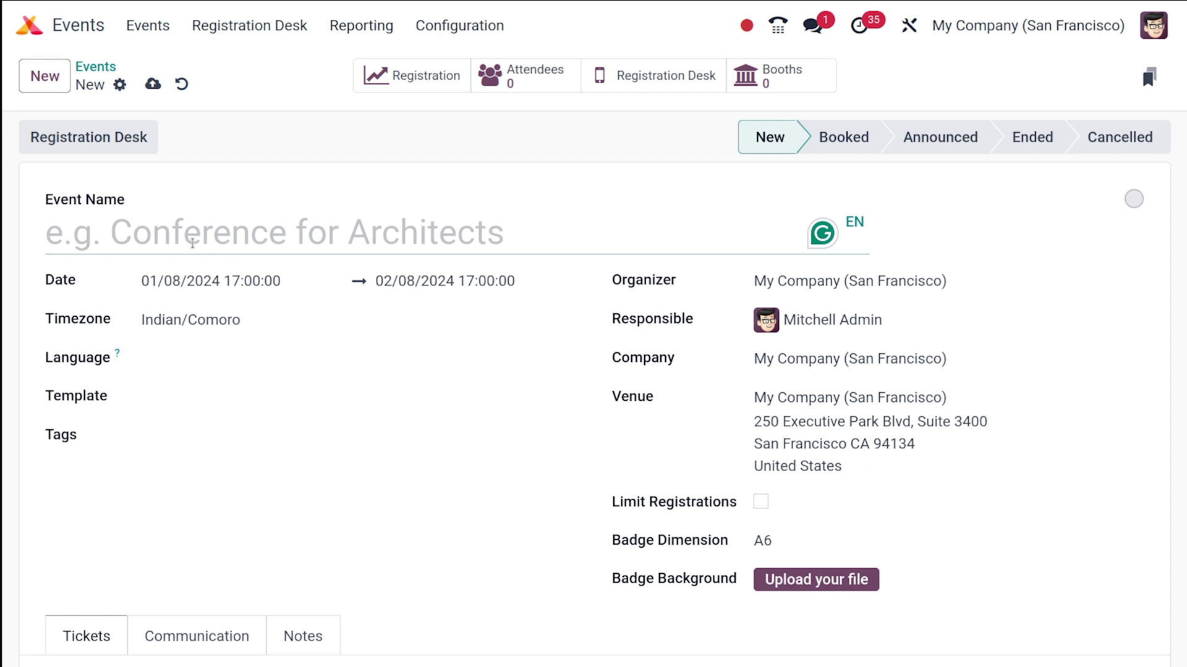
type("M")
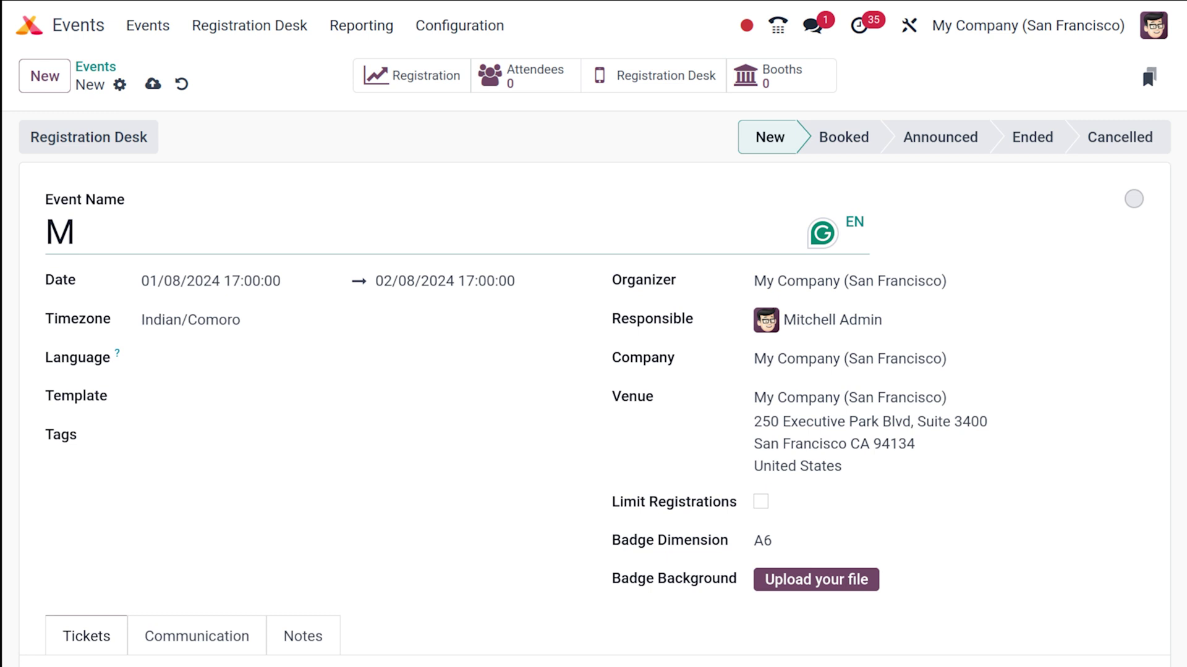
type("usic ")
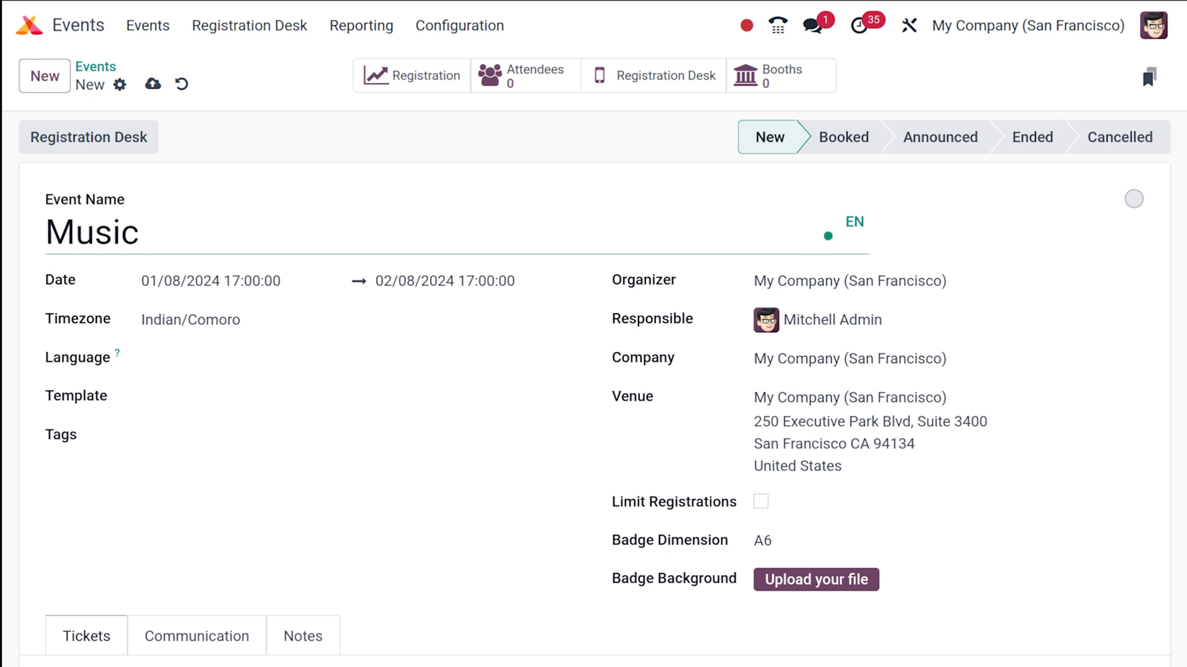
type("Concert")
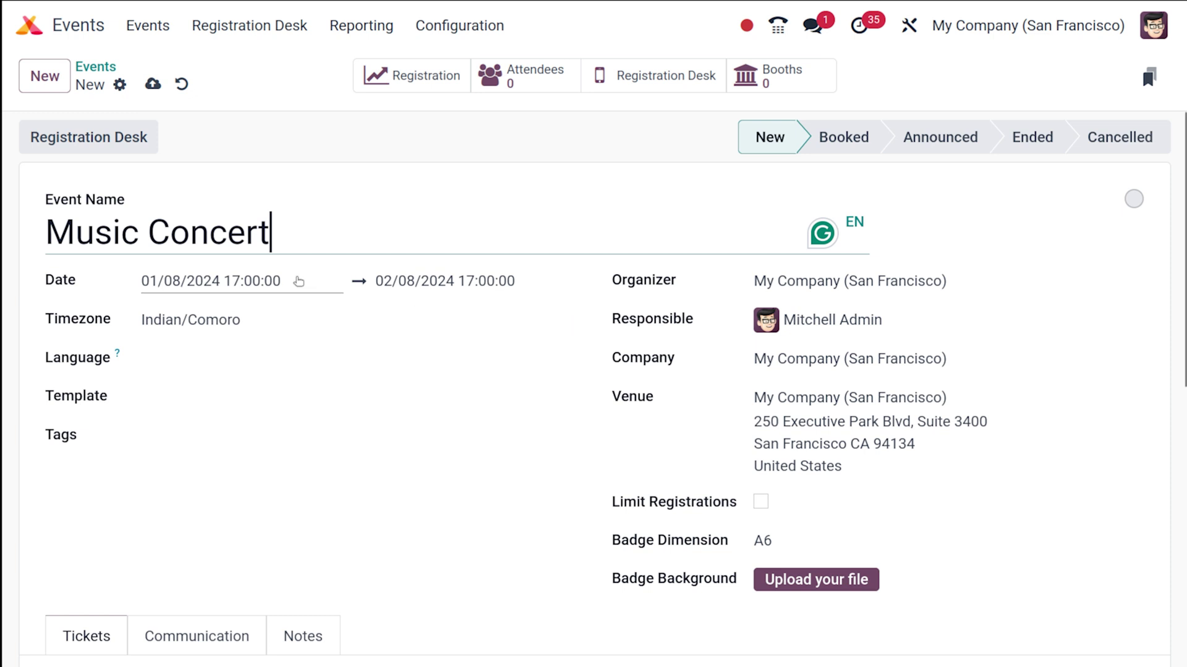
Set the event dates to run from 06/09/2024 17:00 to 10/09/2024 17:00.
left_click(298, 281)
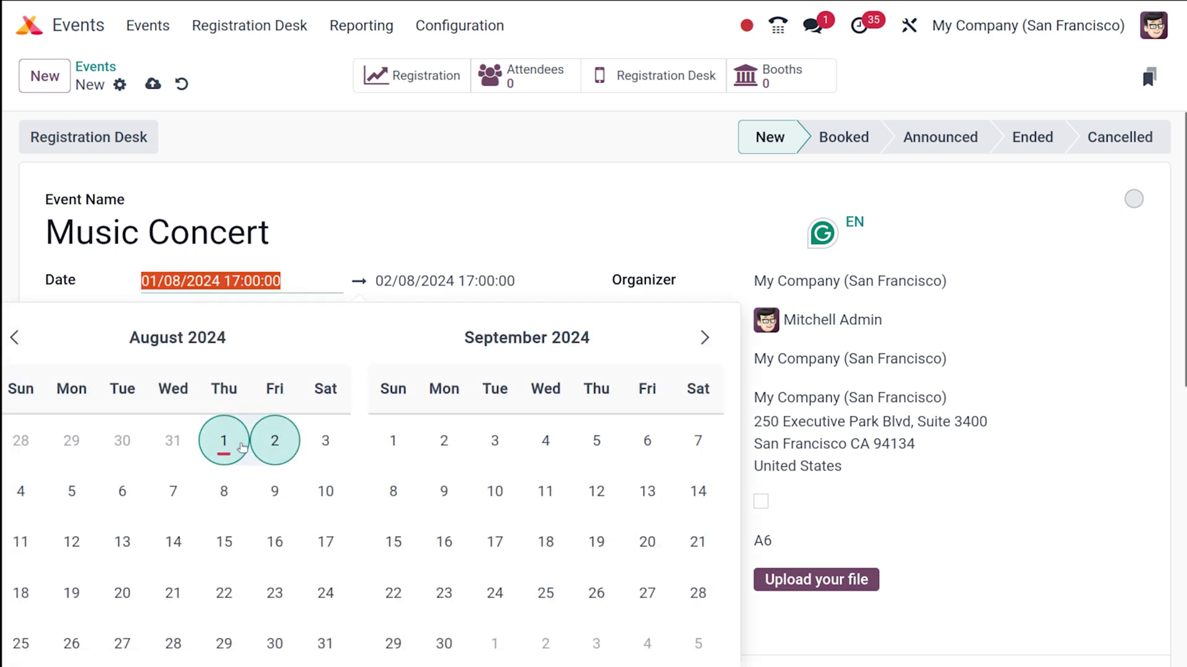
left_click(275, 441)
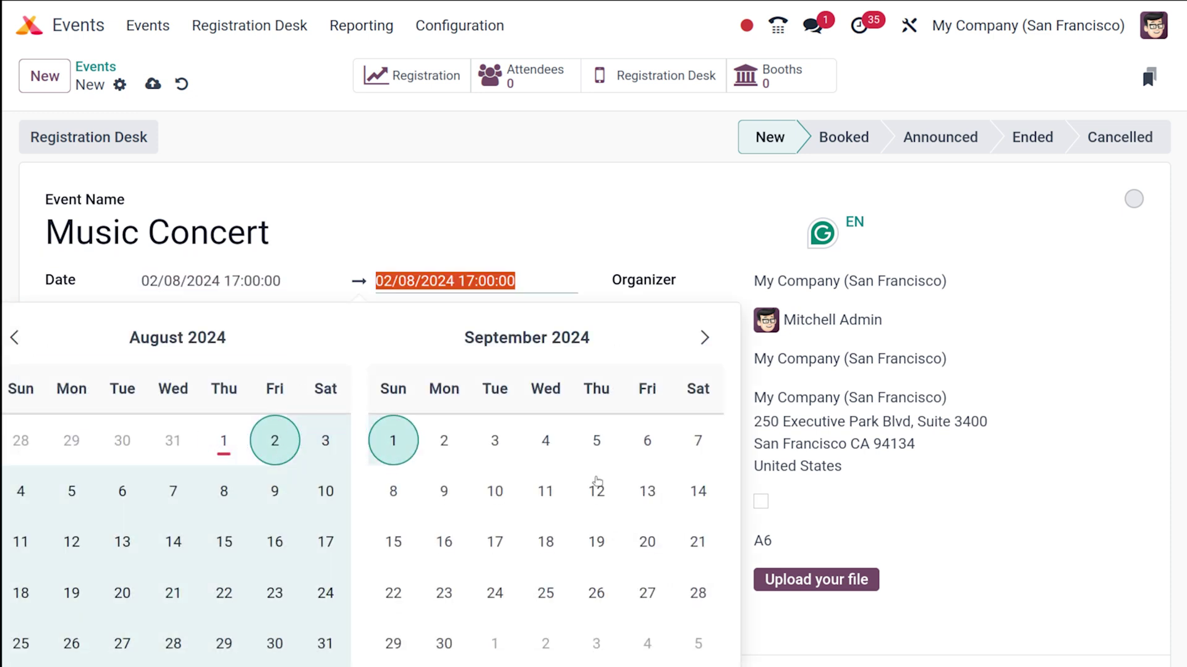
left_click(596, 440)
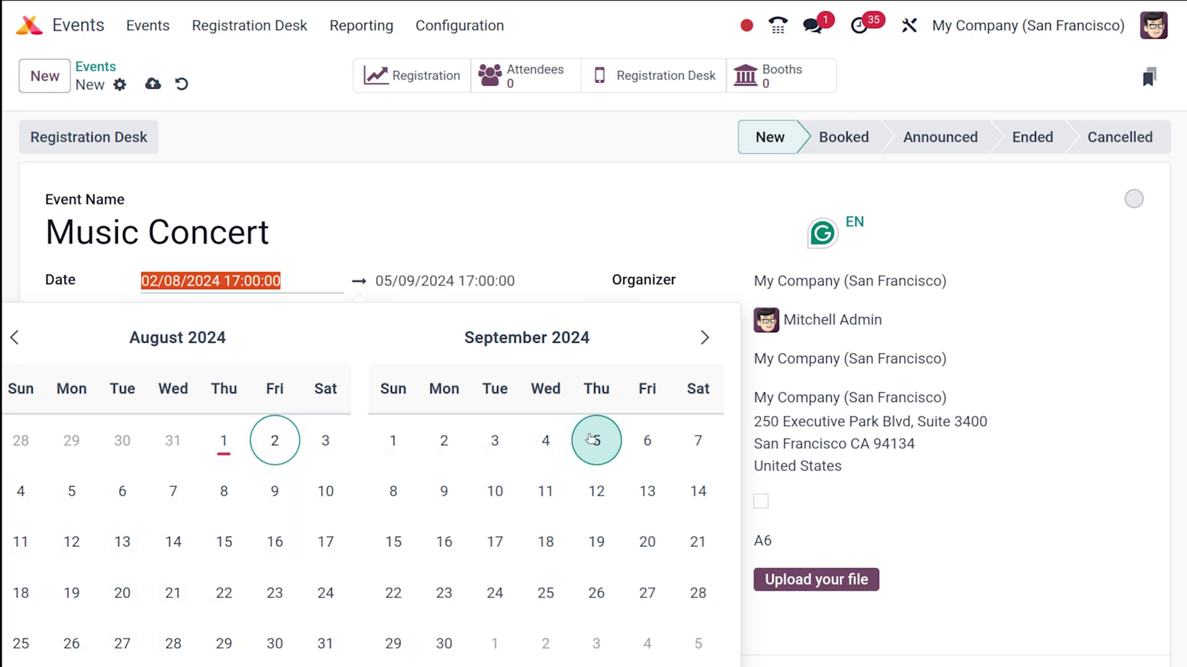
left_click(596, 441)
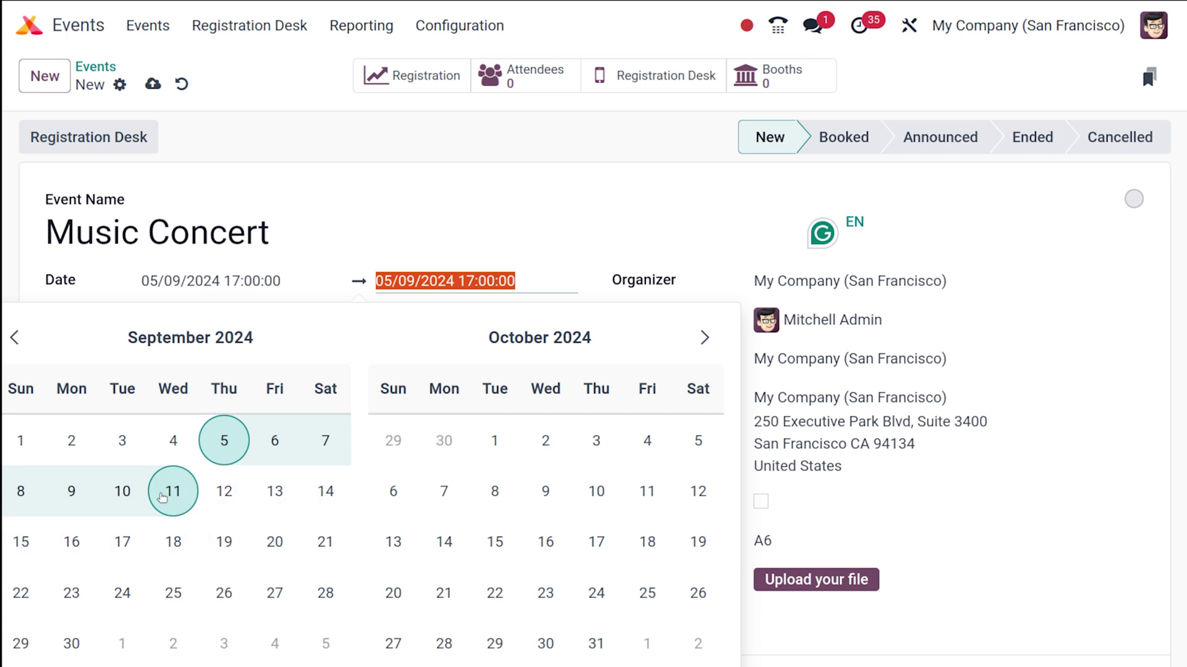
left_click(138, 490)
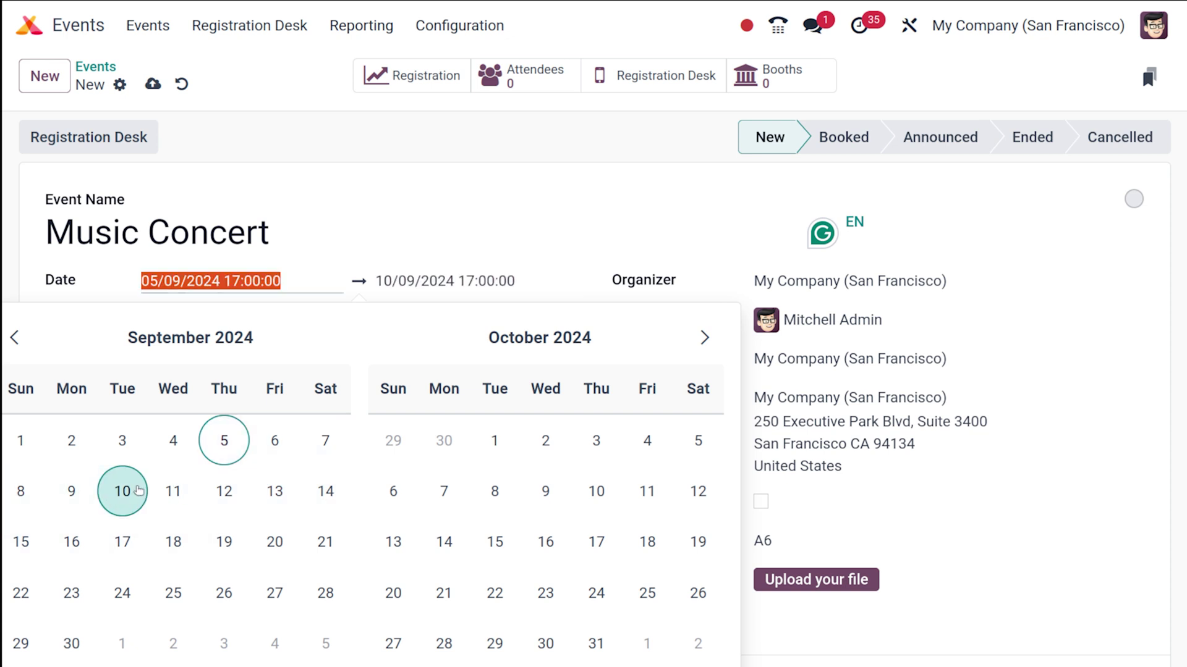
left_click(139, 491)
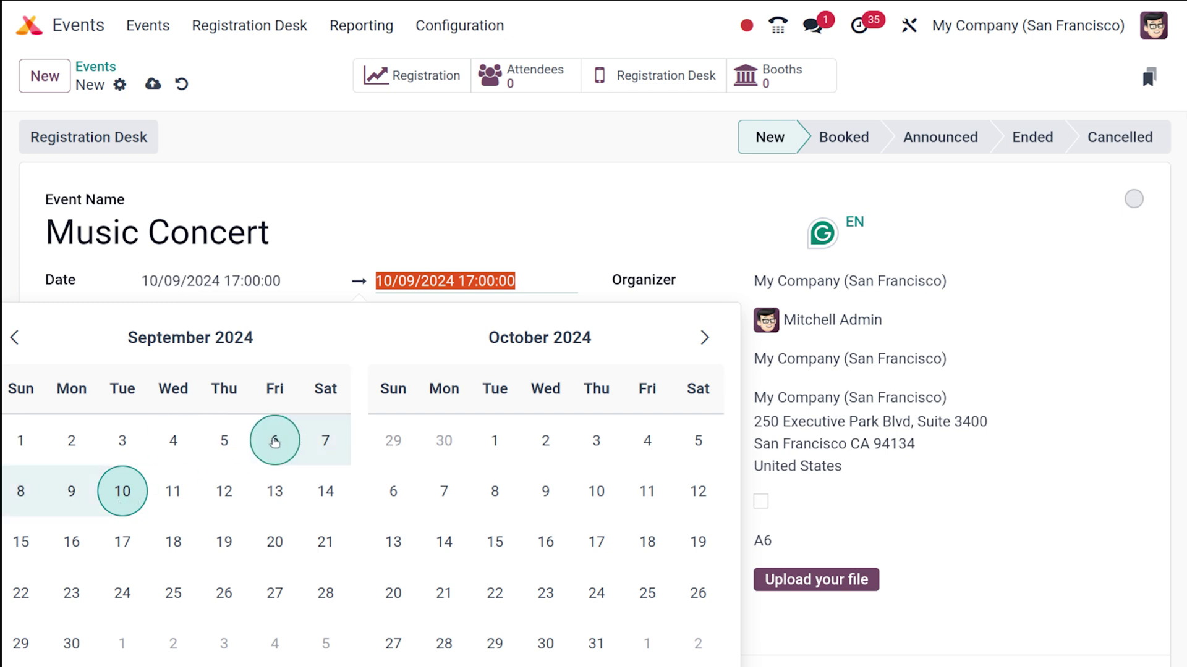
left_click(274, 441)
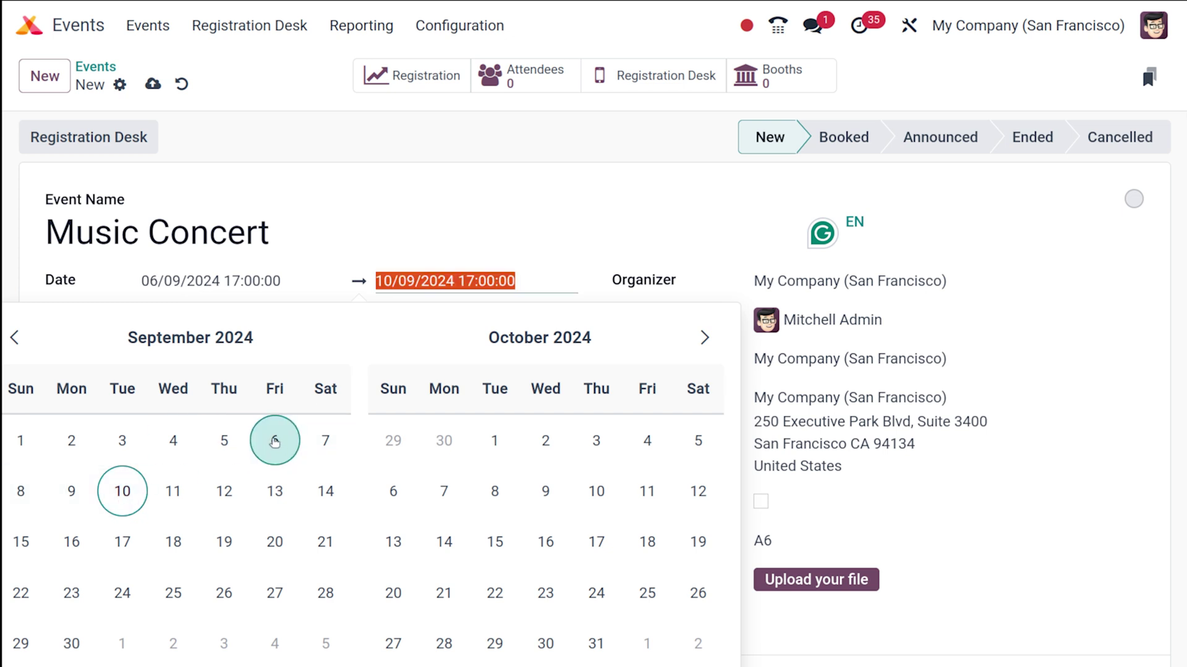
left_click(564, 173)
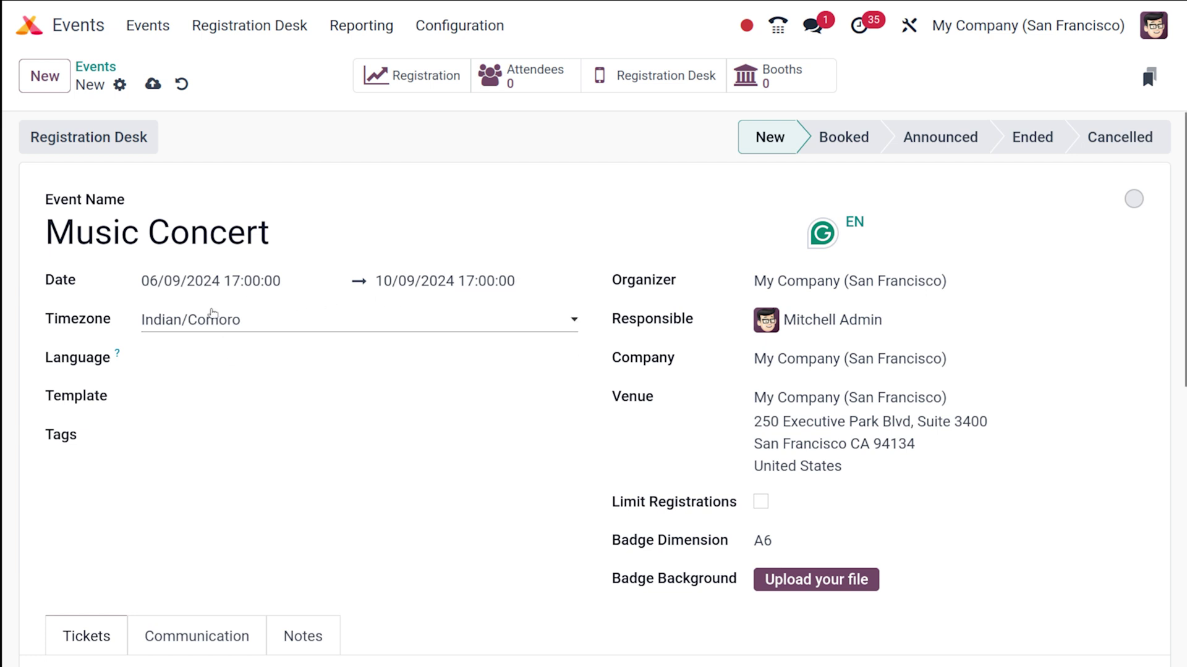
Keep the Indian/Comoro timezone and set the event language to English (US).
left_click(216, 323)
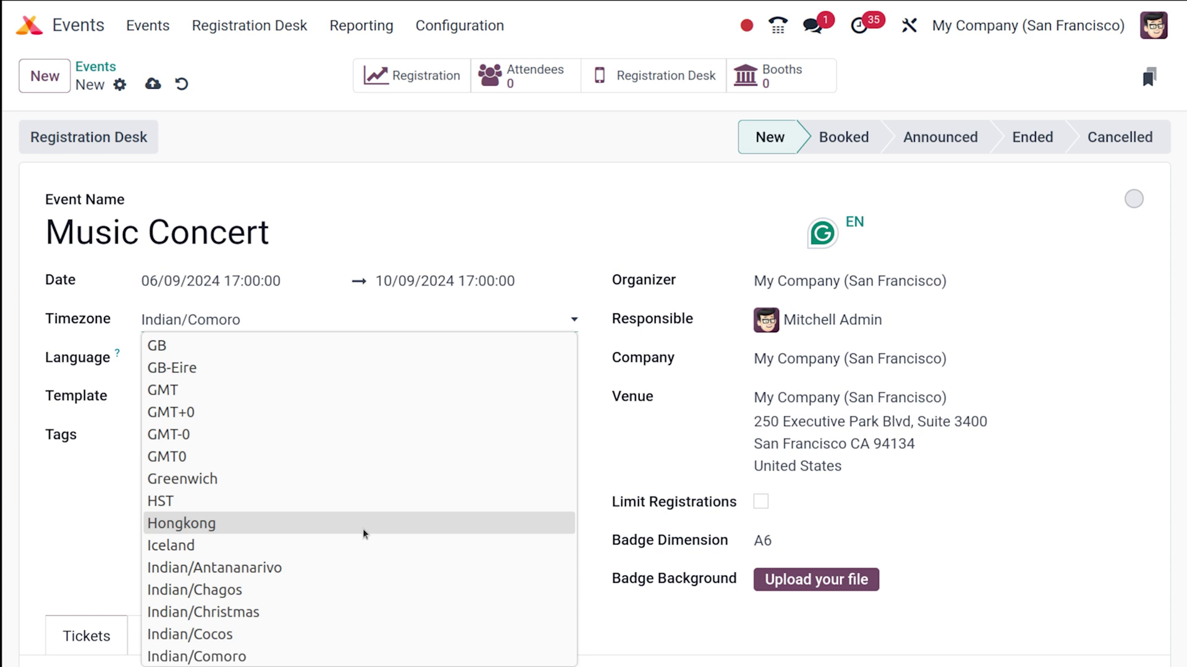
left_click(60, 508)
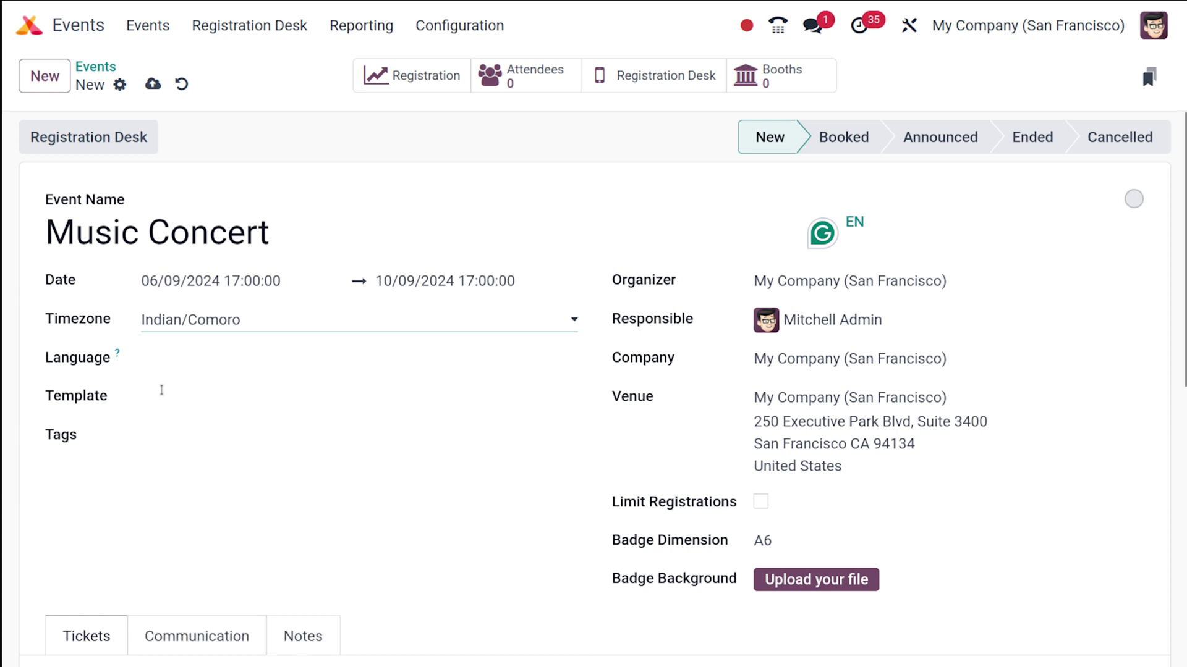
mouse_move(116, 356)
left_click(245, 369)
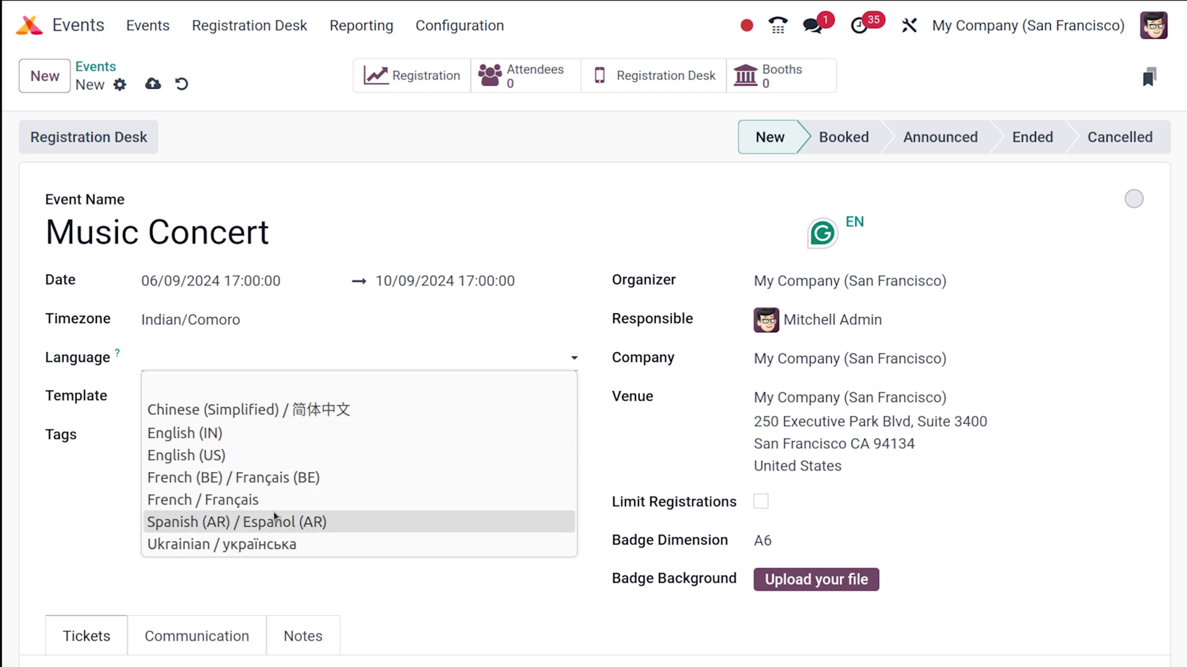
left_click(179, 457)
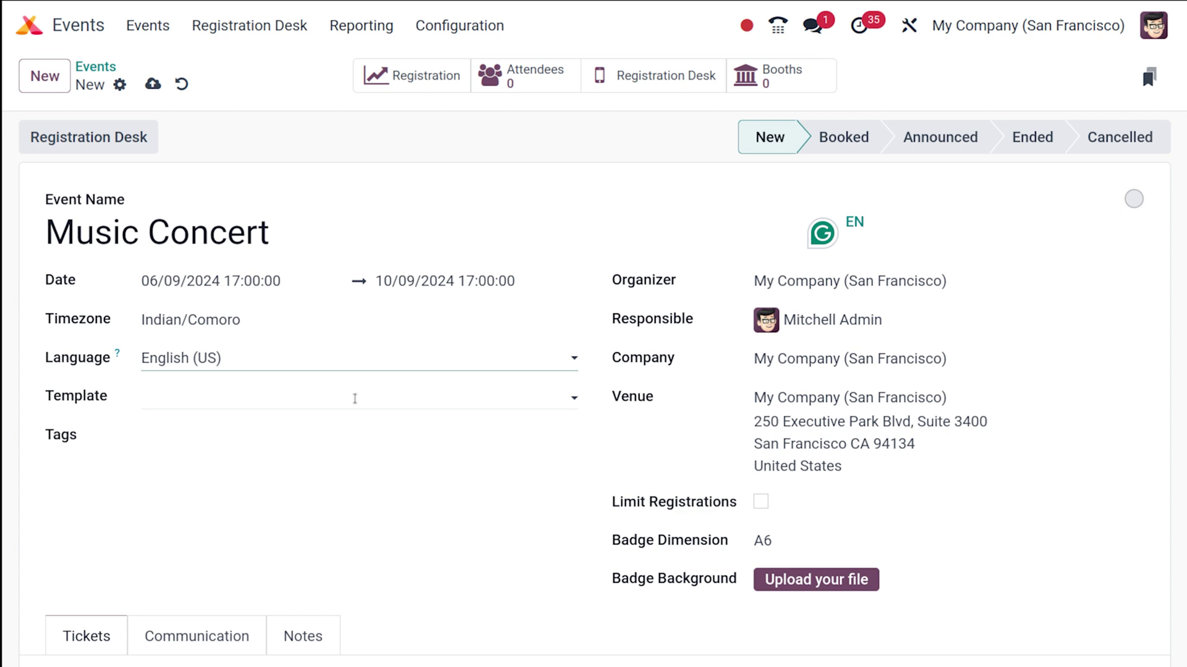
Tag the event as Music and save it.
left_click(204, 439)
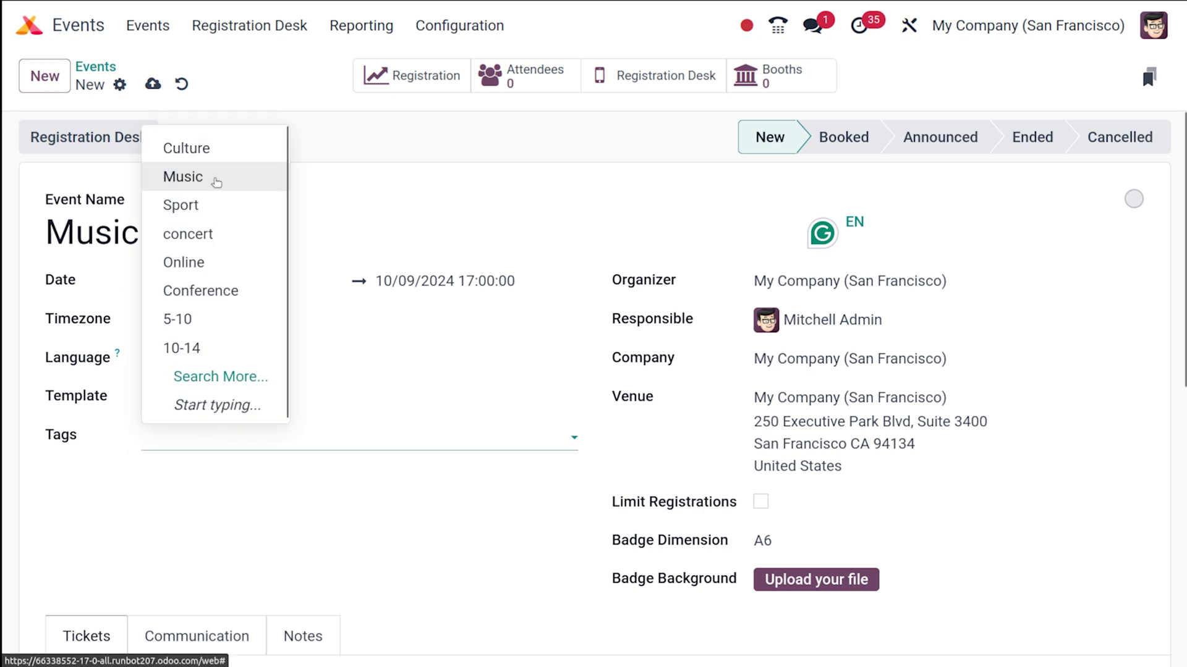
left_click(216, 182)
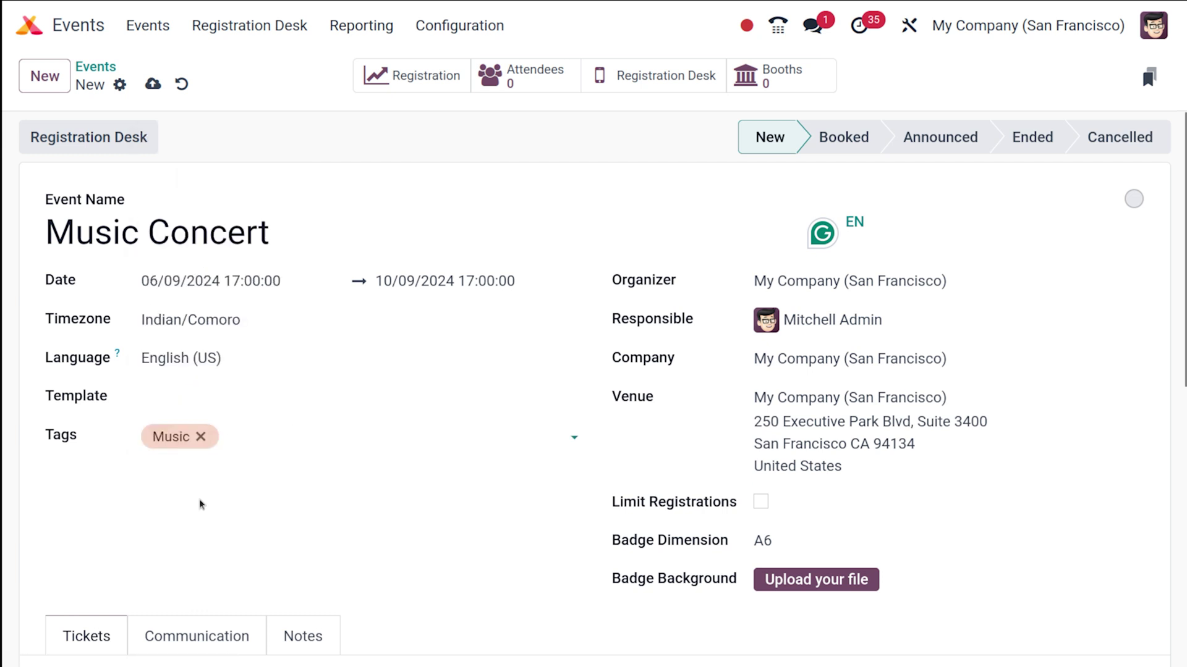
left_click(456, 31)
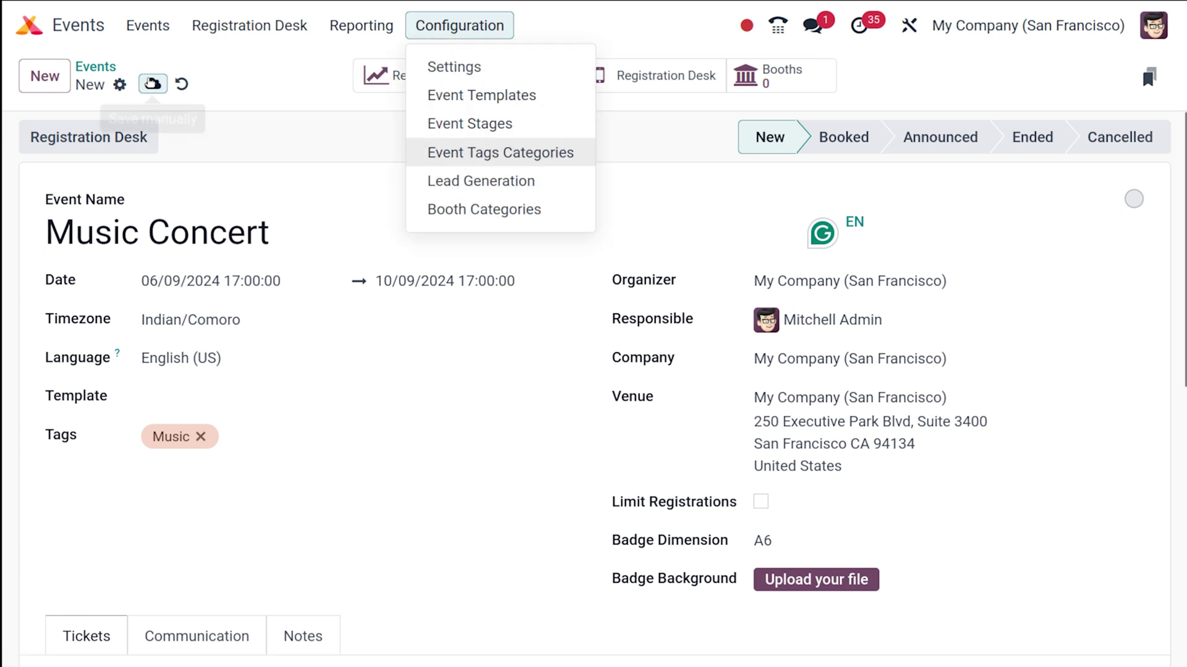
left_click(151, 82)
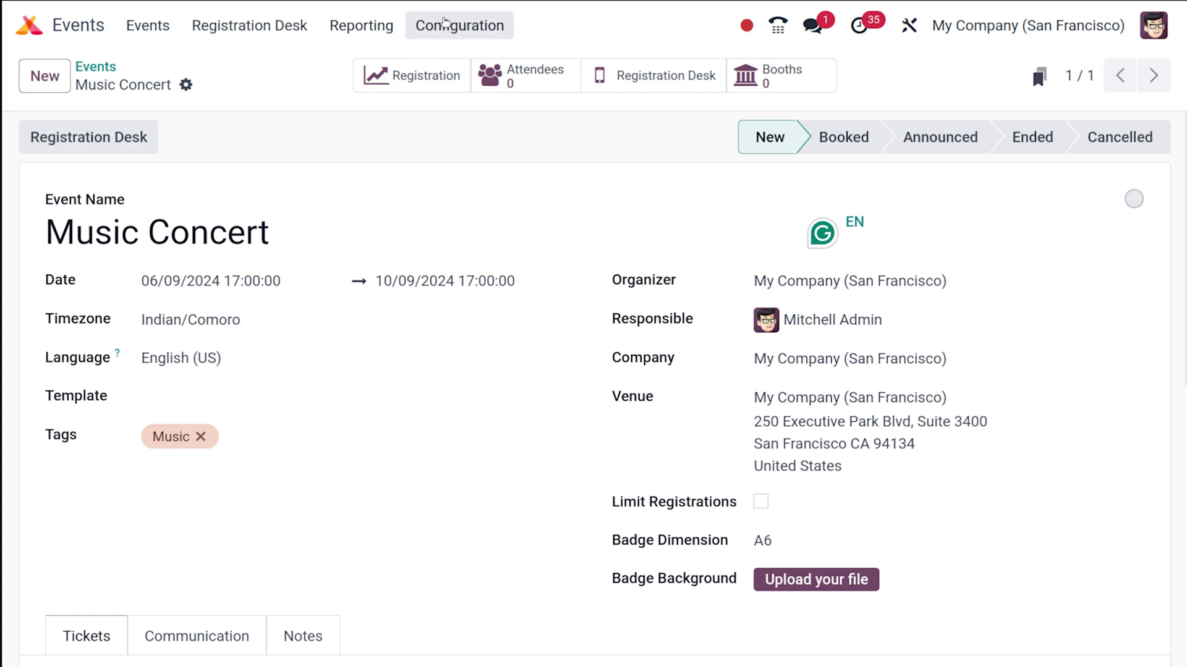
Browse Event Tag Categories, discard a blank new category, view Activity, then return to Events.
left_click(442, 23)
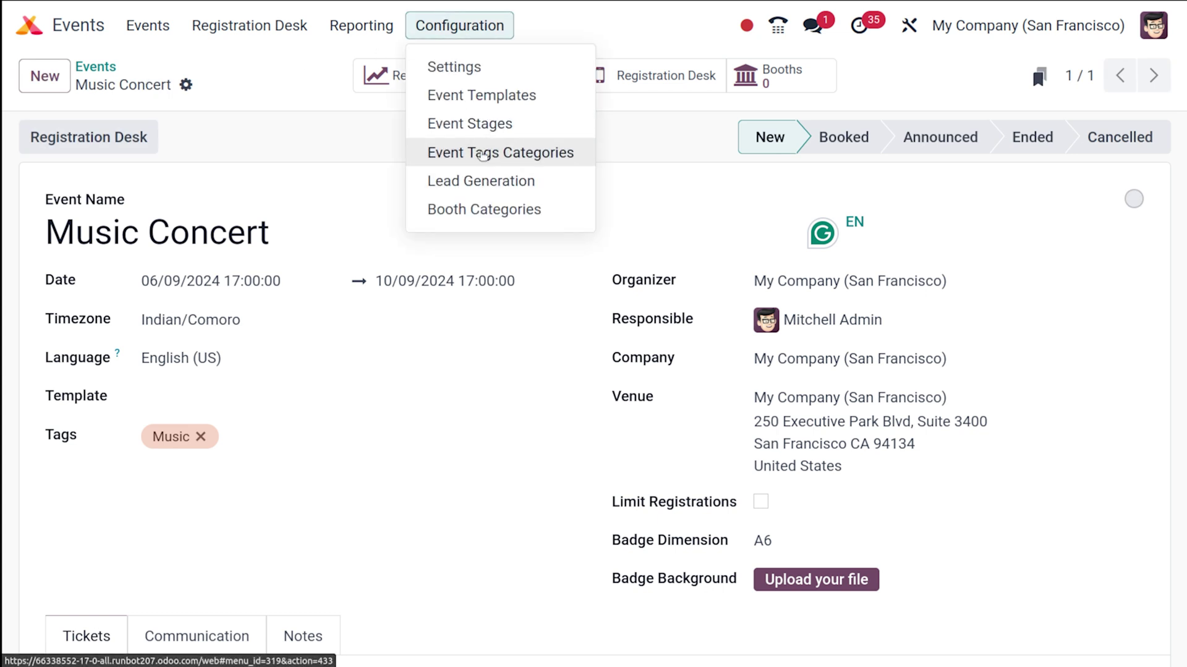
left_click(486, 149)
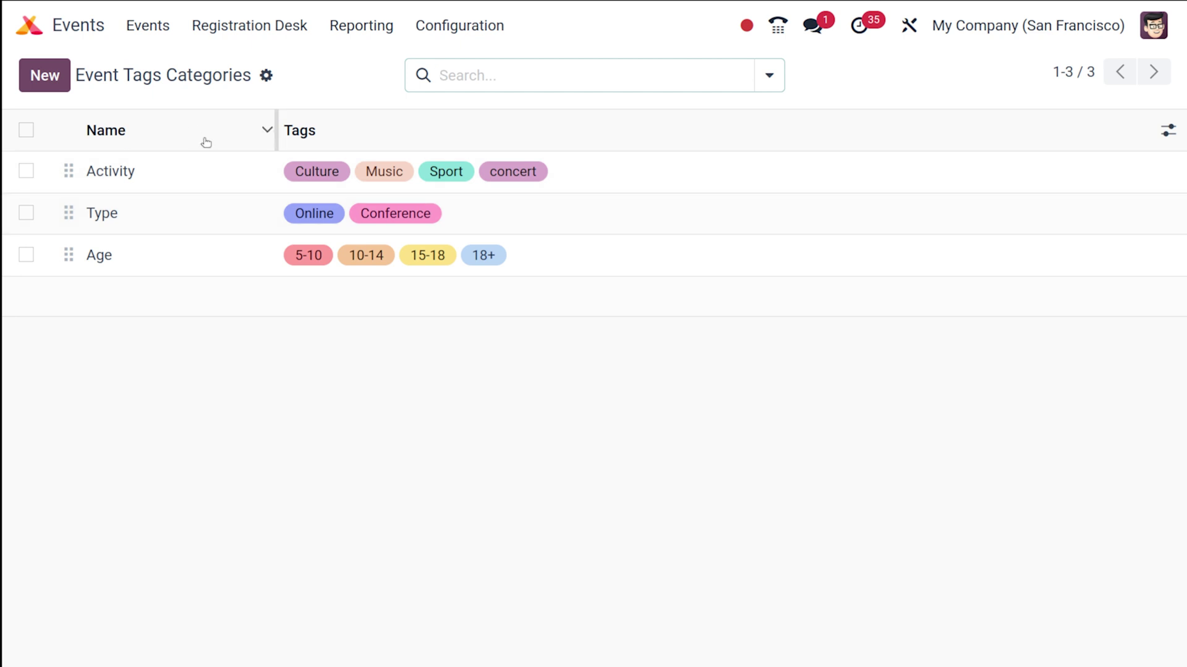
left_click(47, 75)
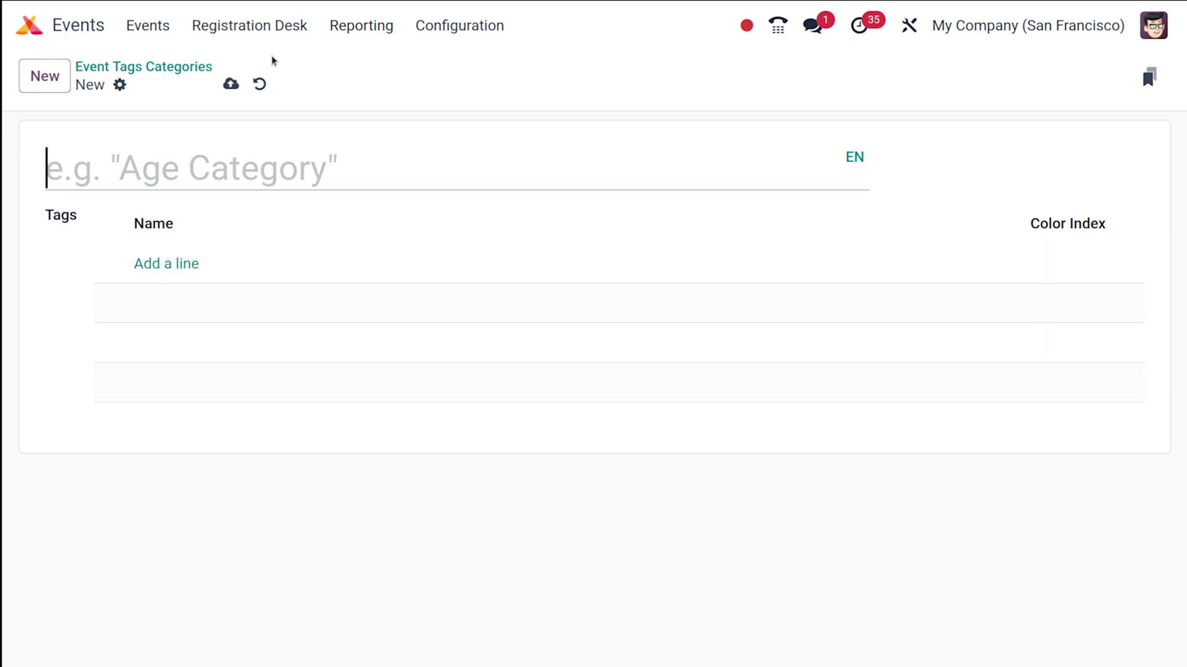
left_click(260, 83)
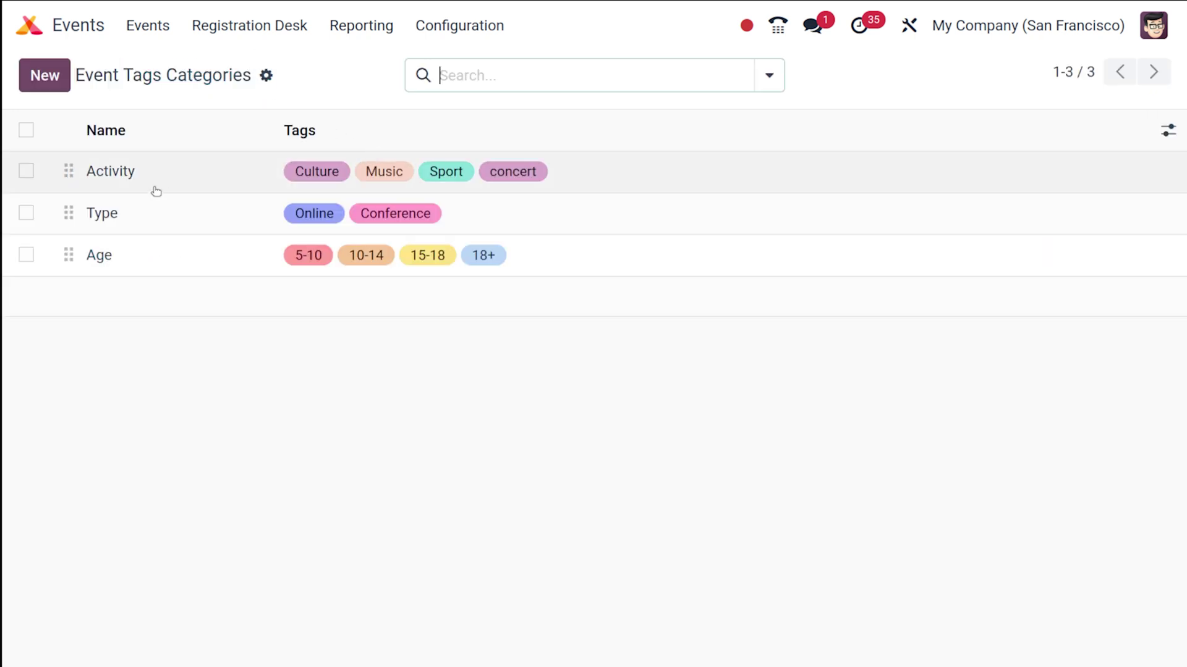
left_click(156, 184)
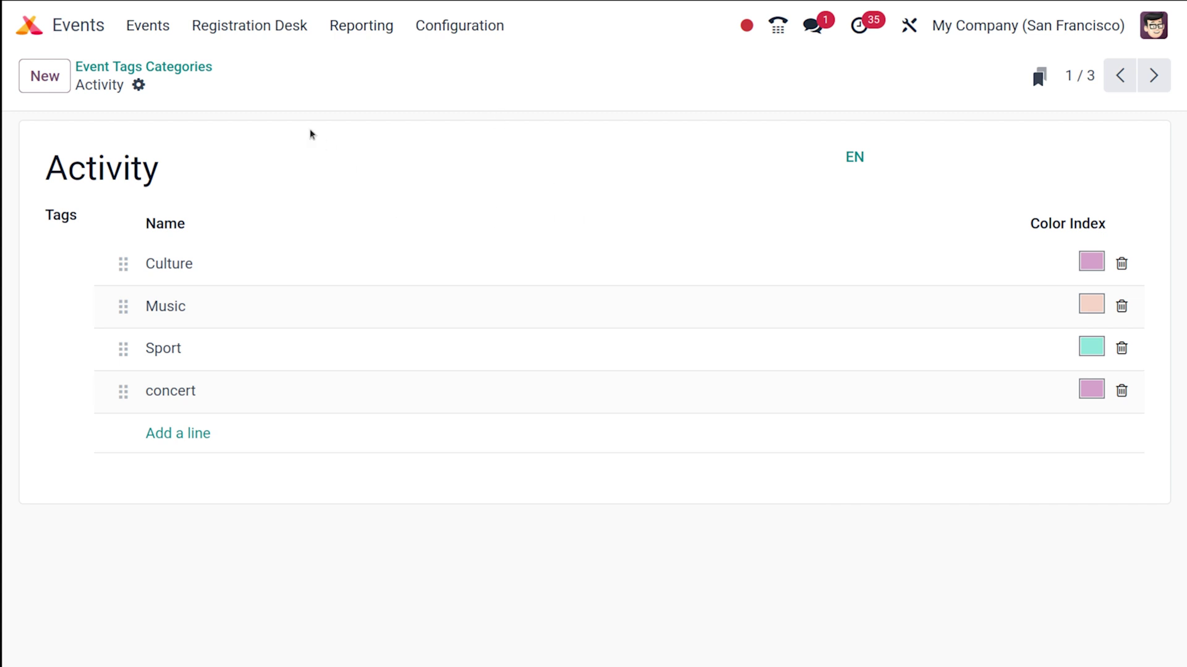
left_click(151, 25)
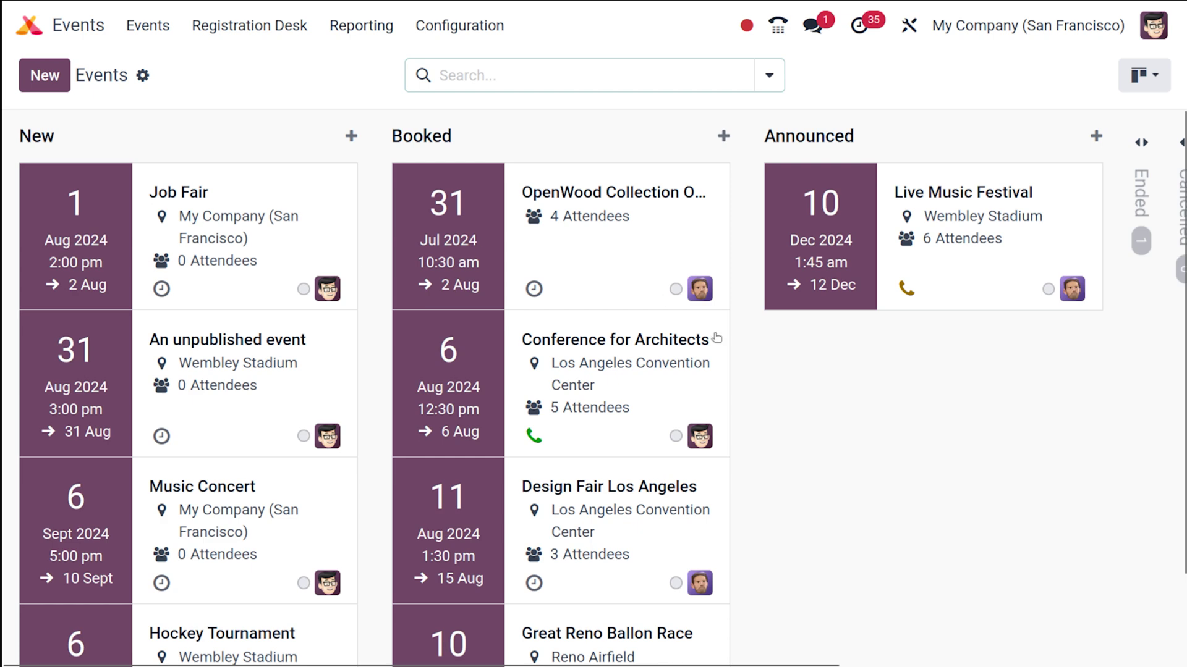
scroll(716, 337, "down", 2)
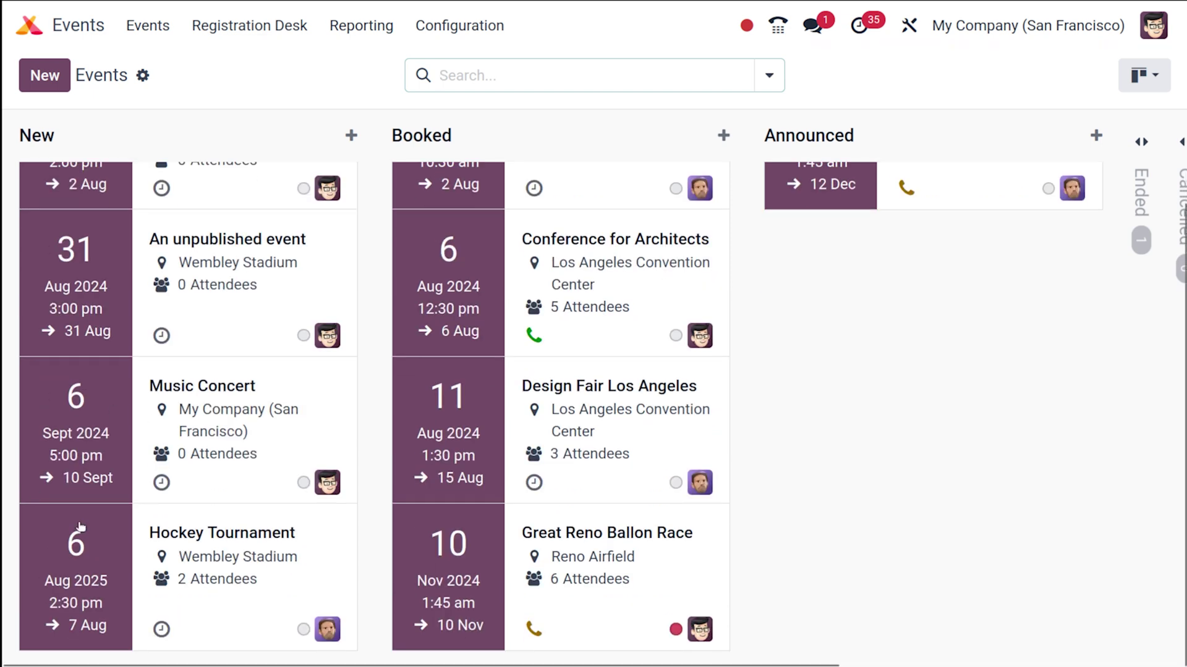
left_click(107, 421)
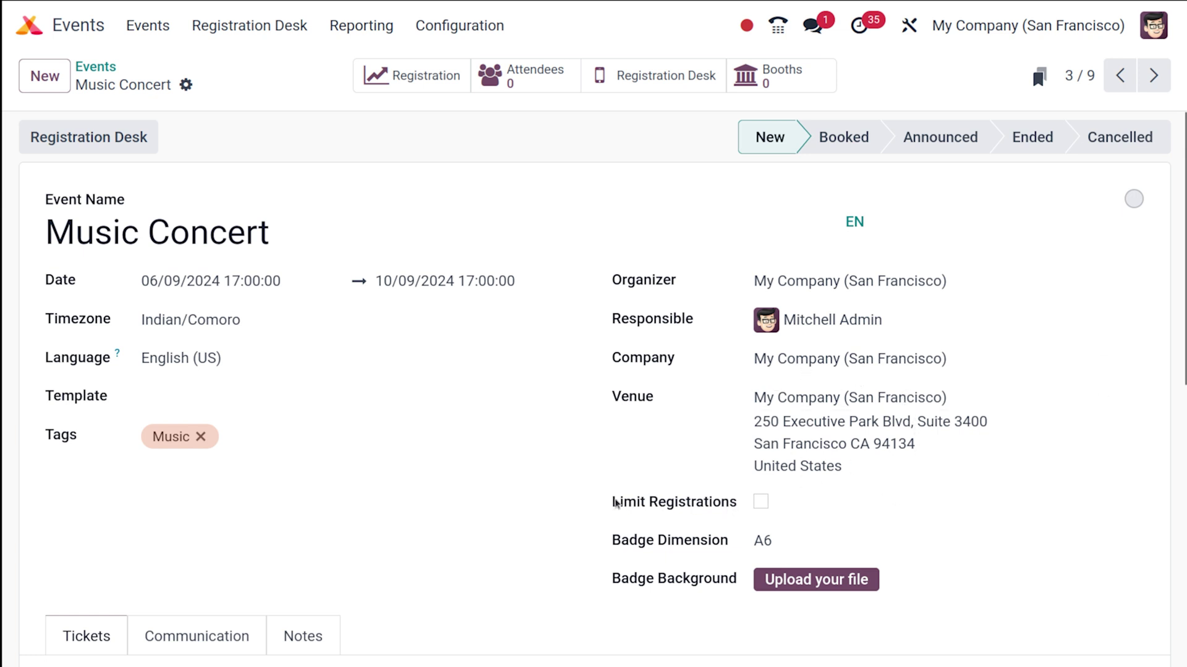
scroll(688, 485, "down", 5)
scroll(688, 485, "up", 5)
scroll(688, 485, "down", 3)
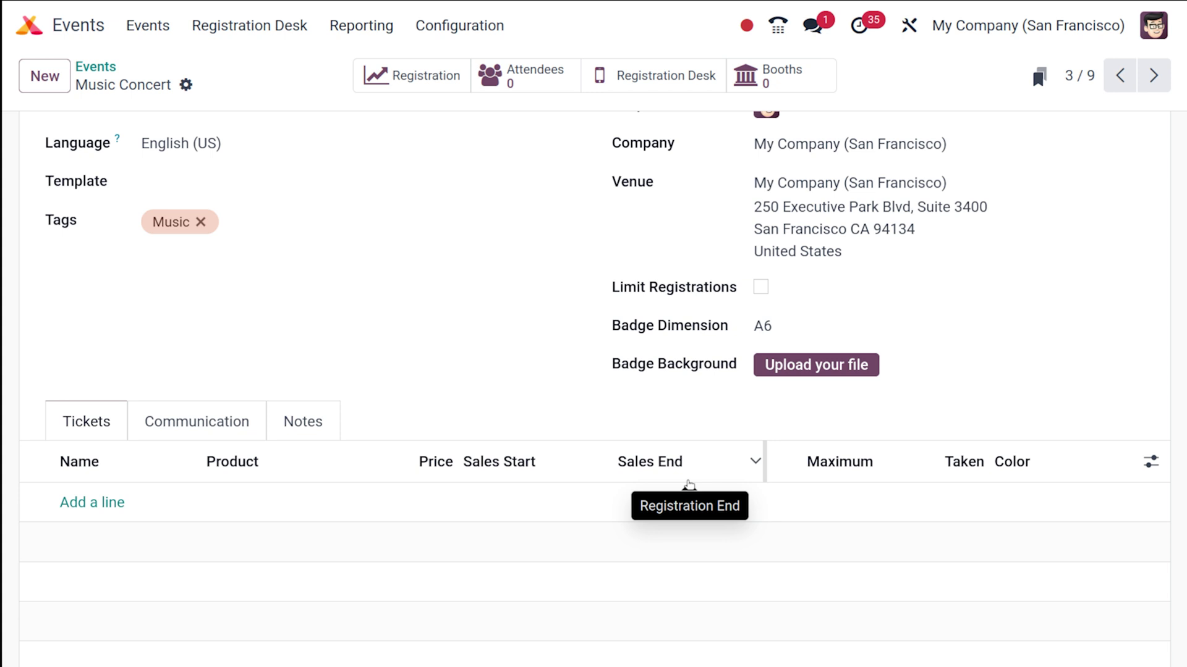
Cap Music Concert registrations at 10 attendees and use the A4 foldable badge dimension.
left_click(761, 288)
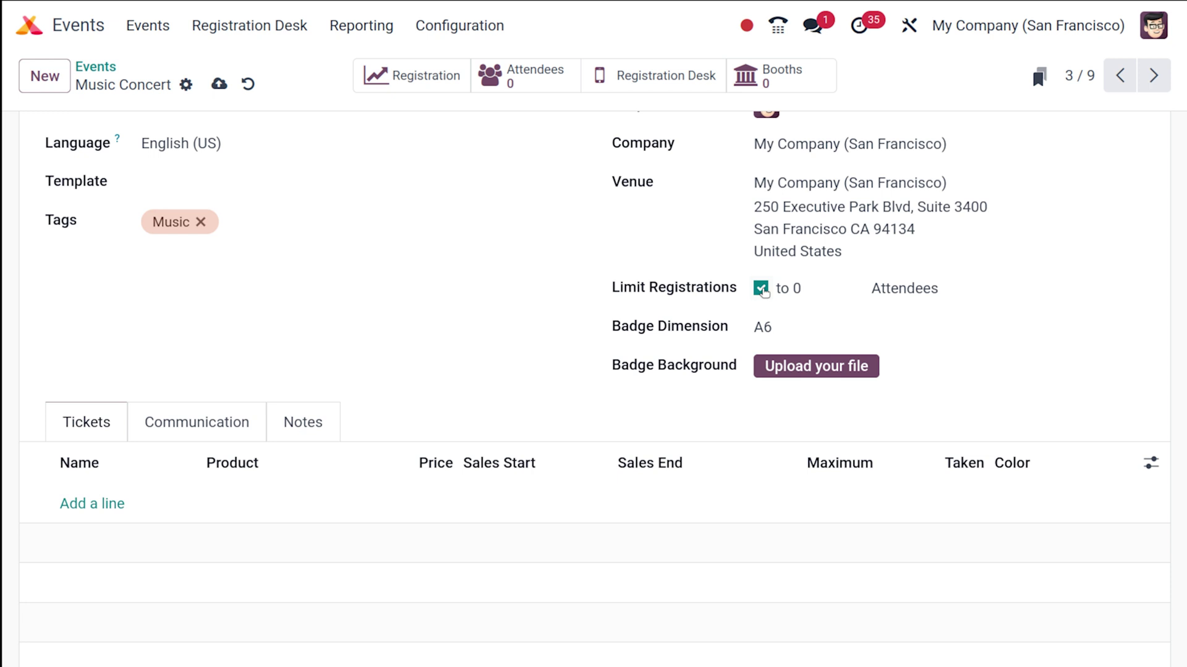
left_click(797, 288)
key("BackSpace")
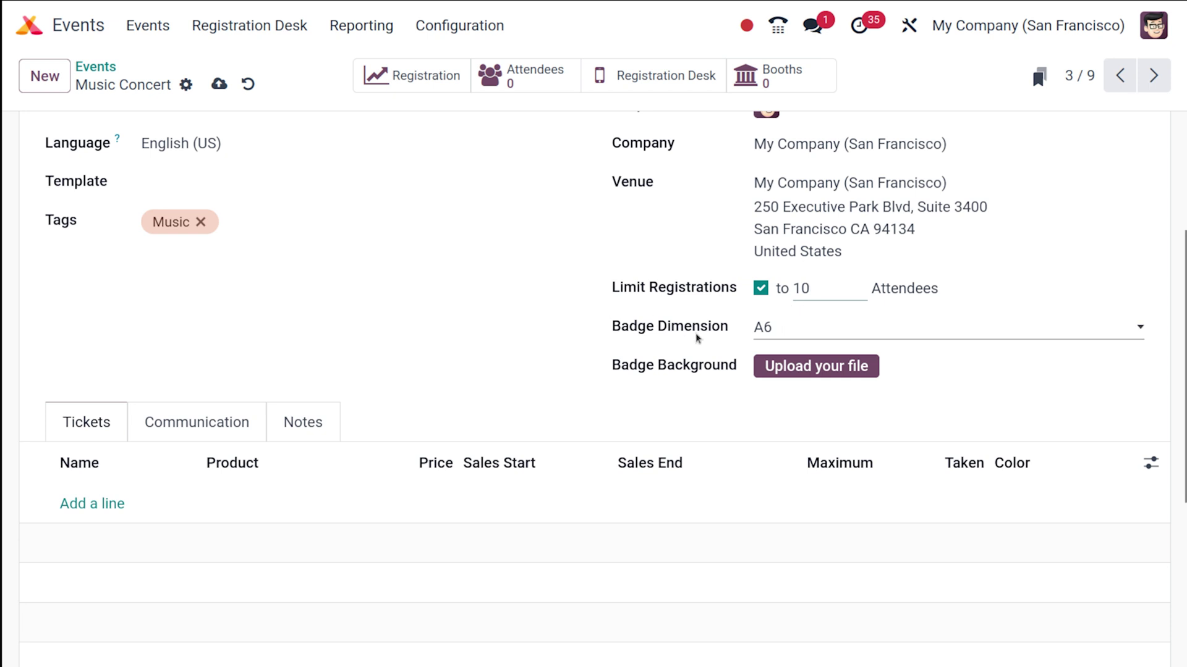
left_click(778, 332)
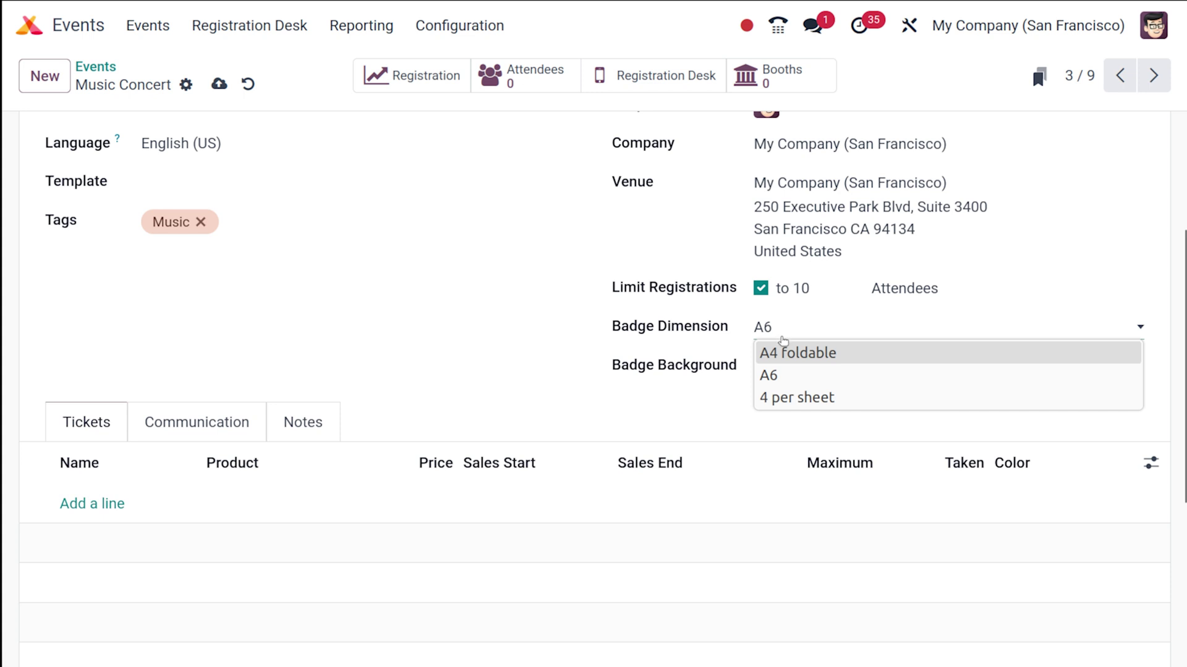
left_click(790, 352)
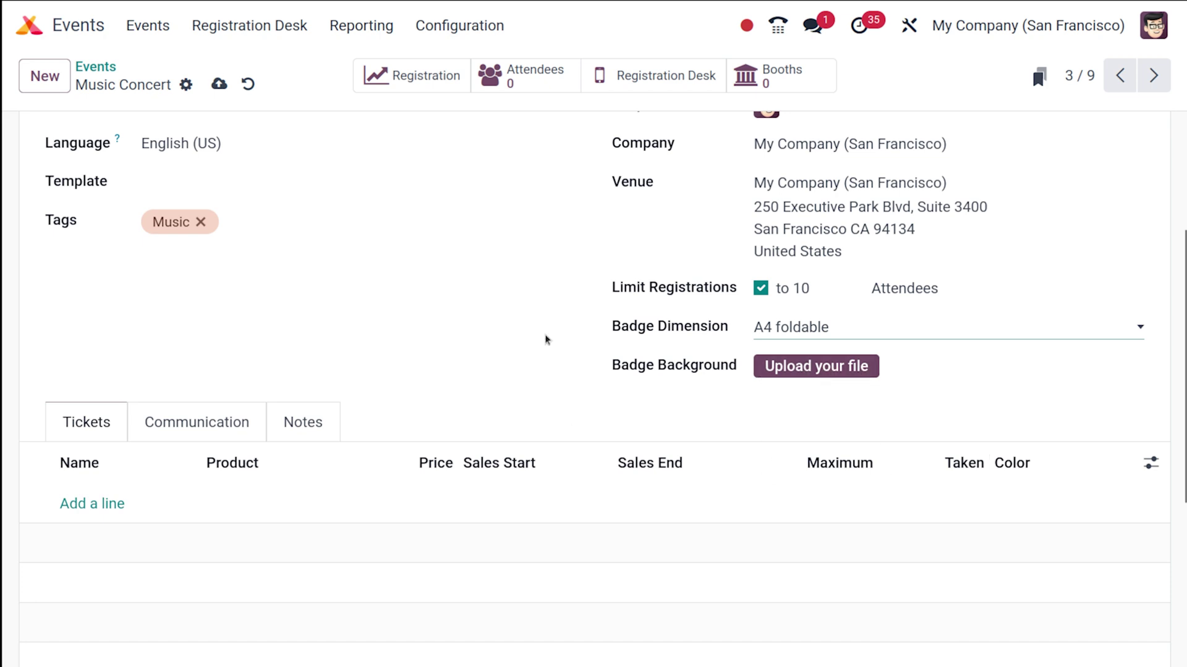
Add a 'Registration for Music Concert' ticket line in the Tickets tab.
scroll(546, 339, "up", 3)
scroll(547, 339, "down", 7)
scroll(546, 340, "up", 6)
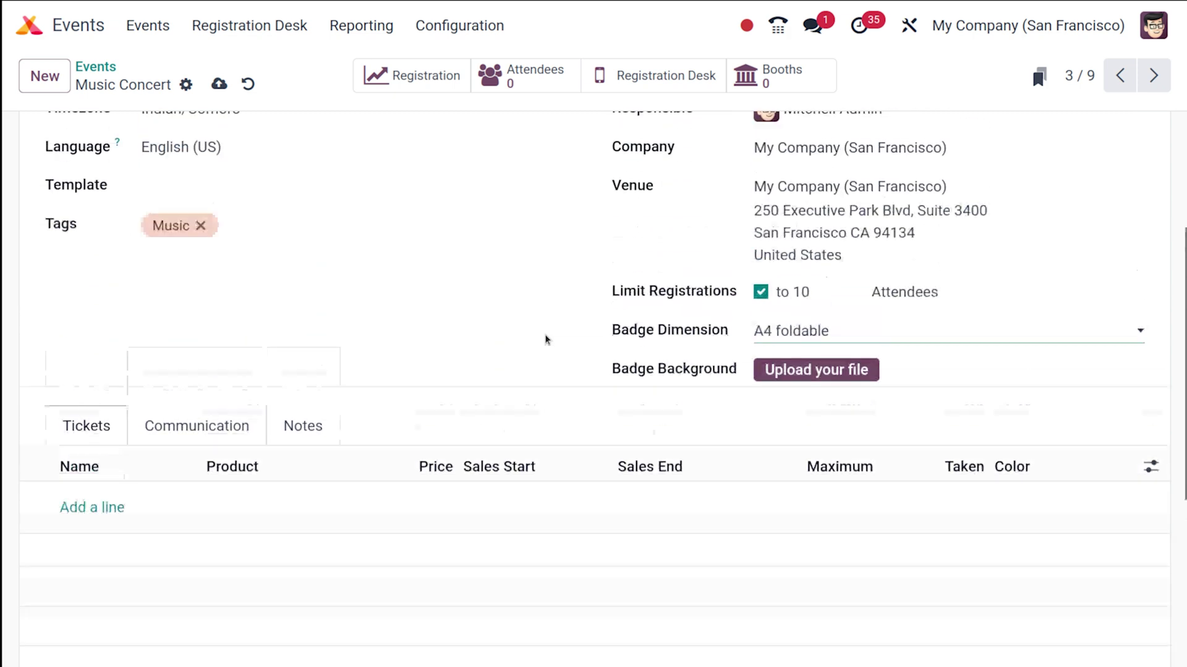
scroll(546, 340, "down", 6)
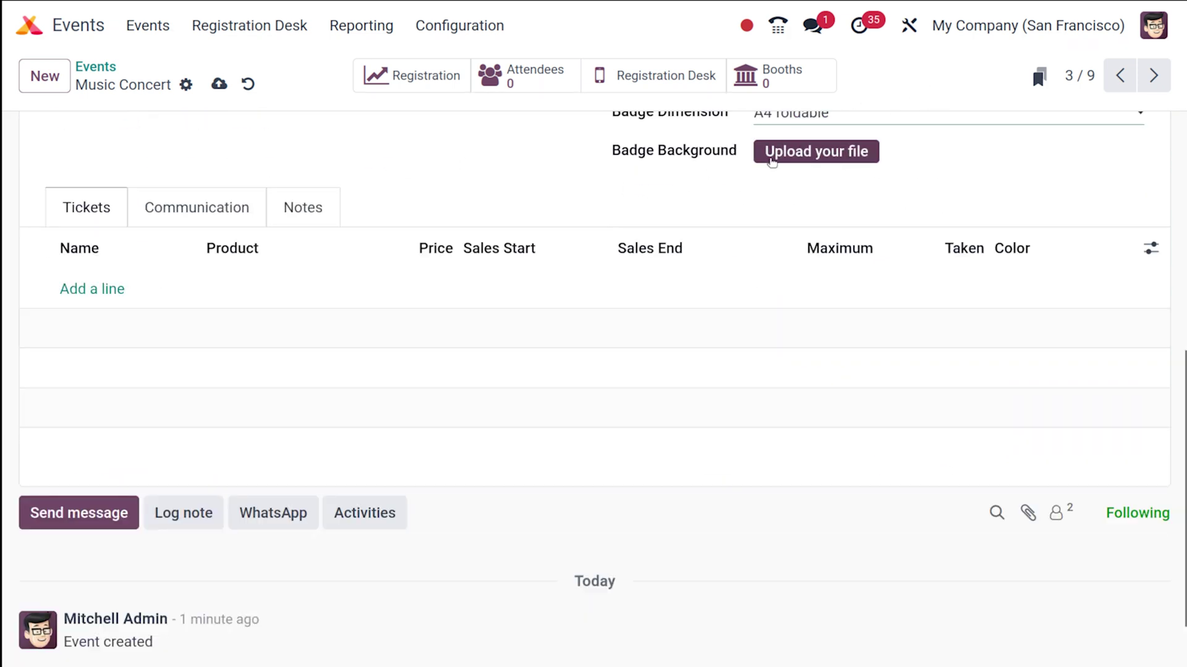
scroll(860, 183, "up", 3)
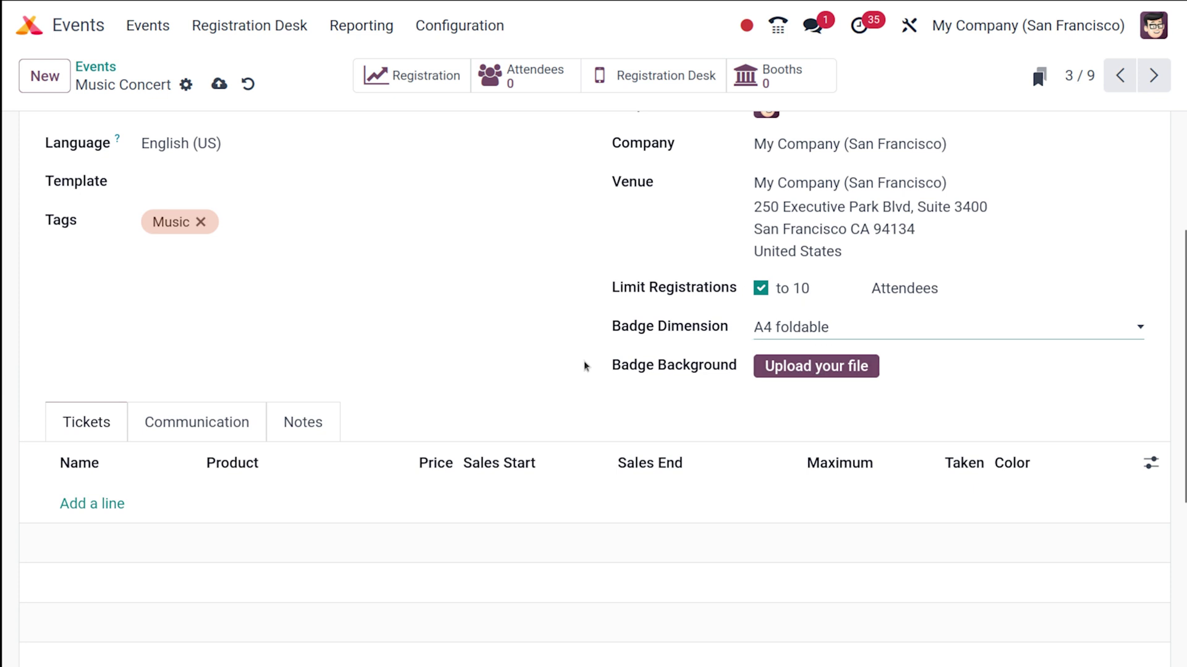
scroll(585, 366, "down", 3)
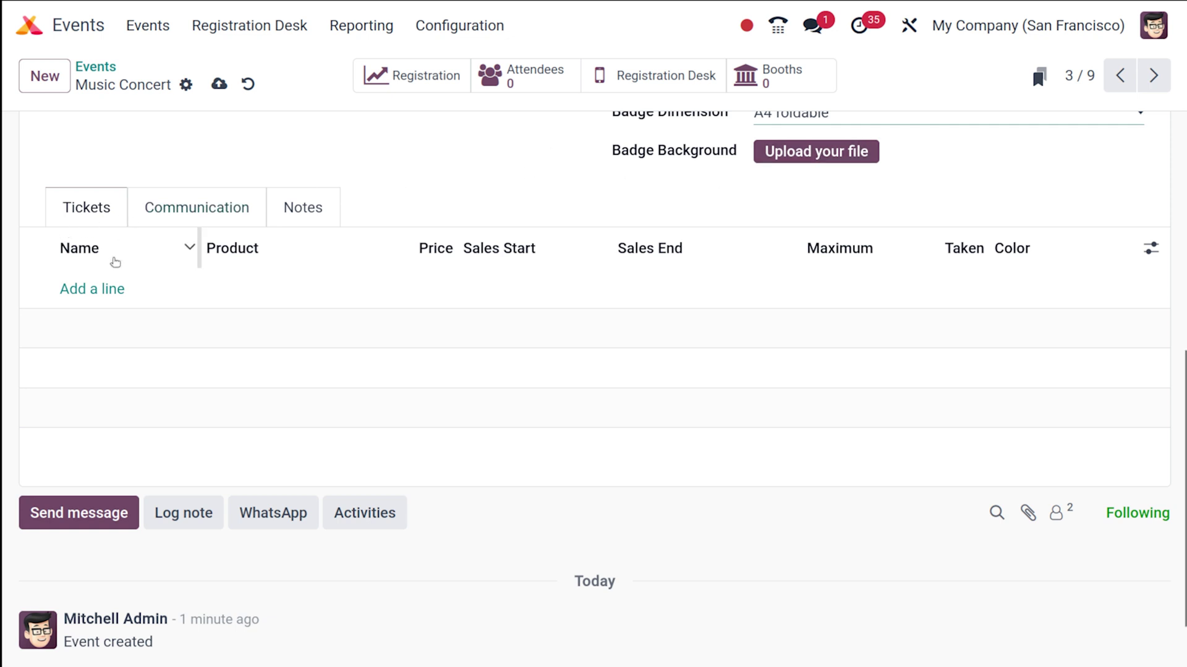
scroll(281, 280, "up", 7)
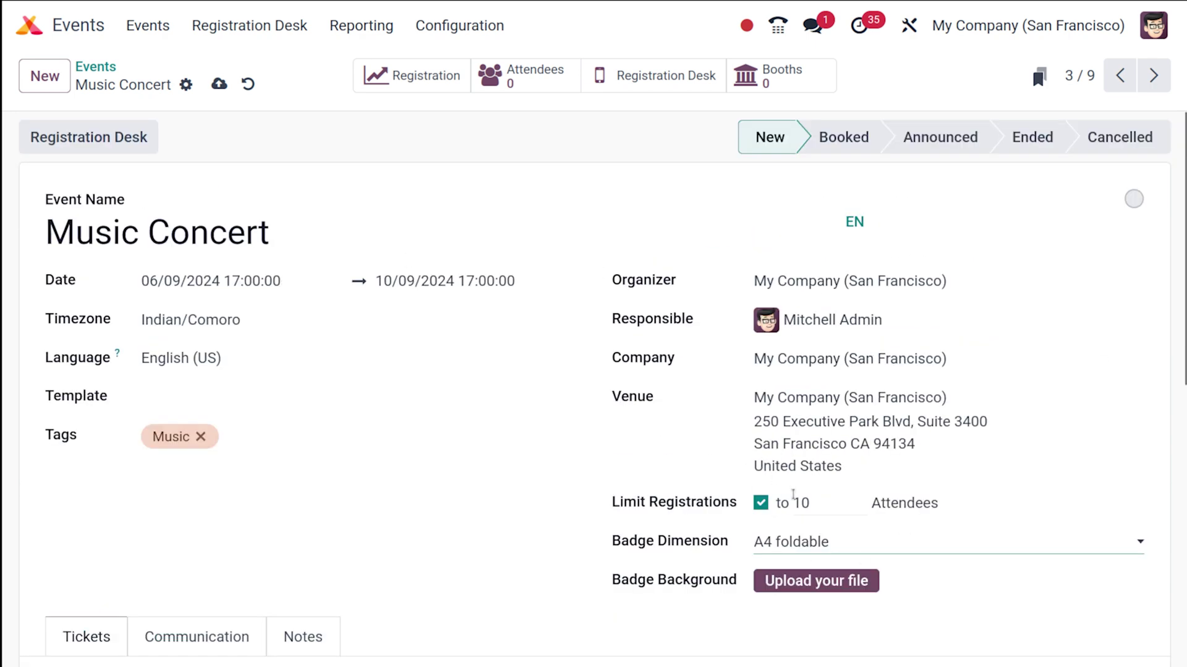
scroll(341, 556, "down", 7)
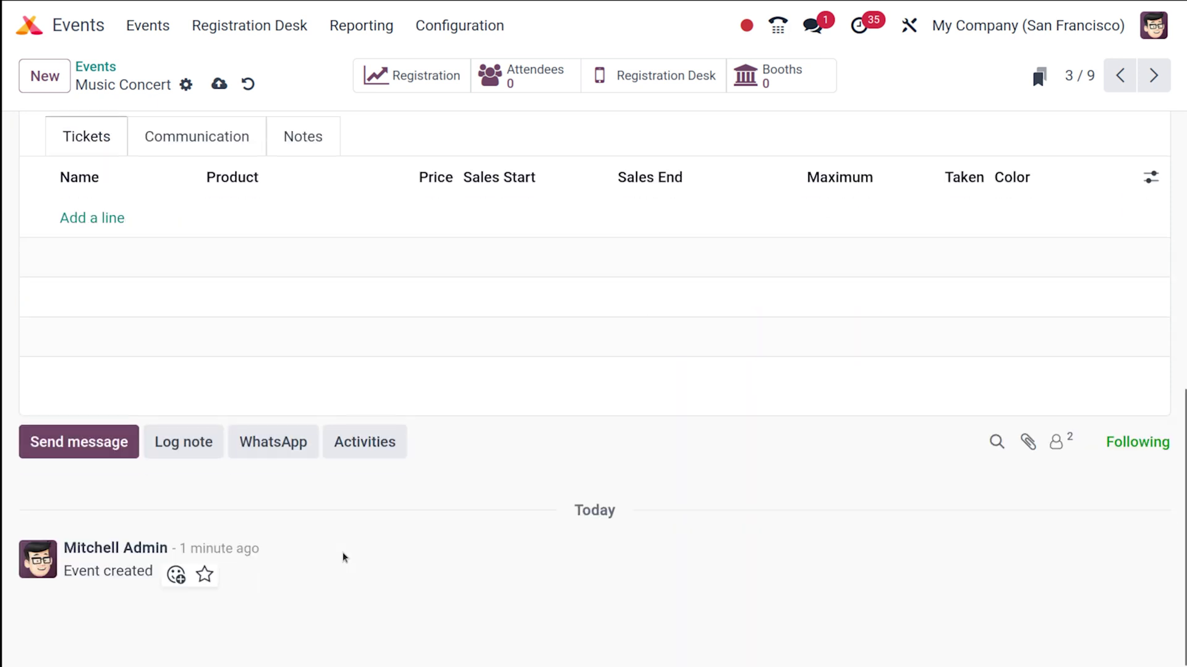
left_click(99, 218)
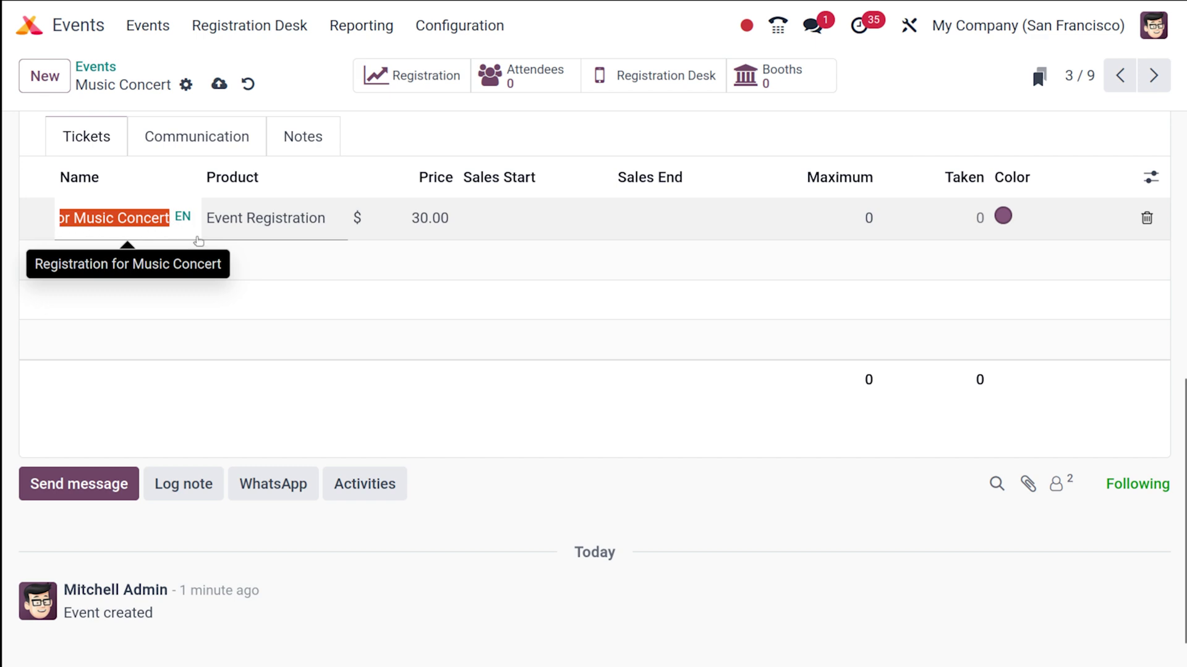
Keep Event Registration as the $30.00 ticket product and open its product record.
scroll(241, 212, "up", 7)
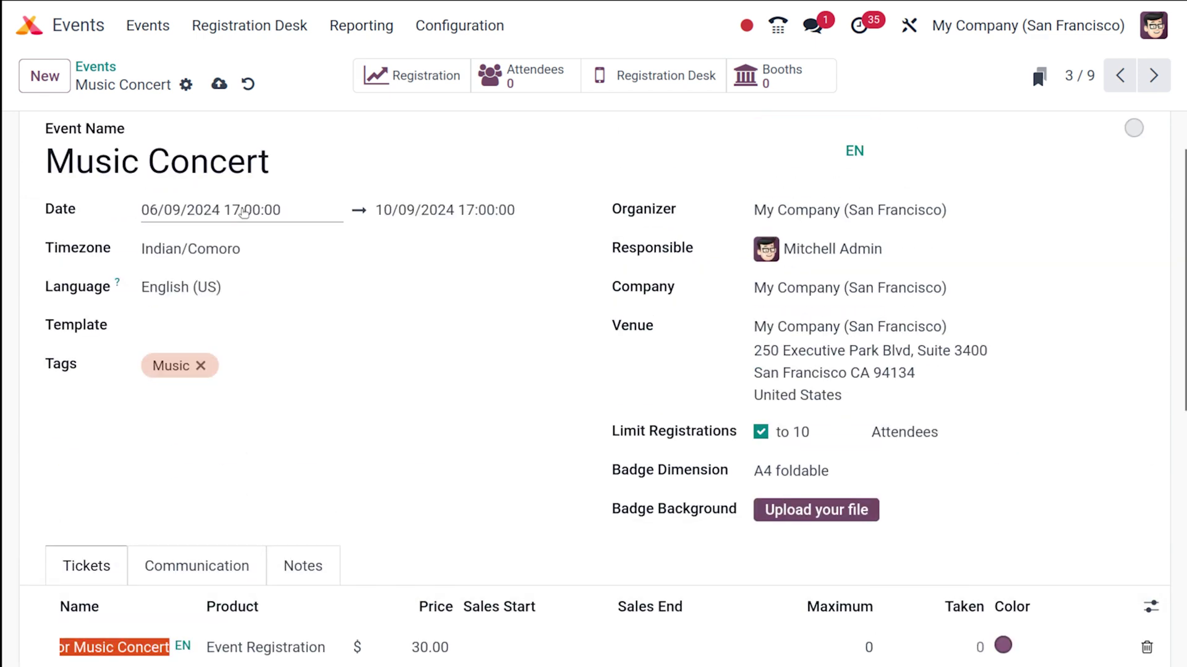
scroll(303, 374, "down", 5)
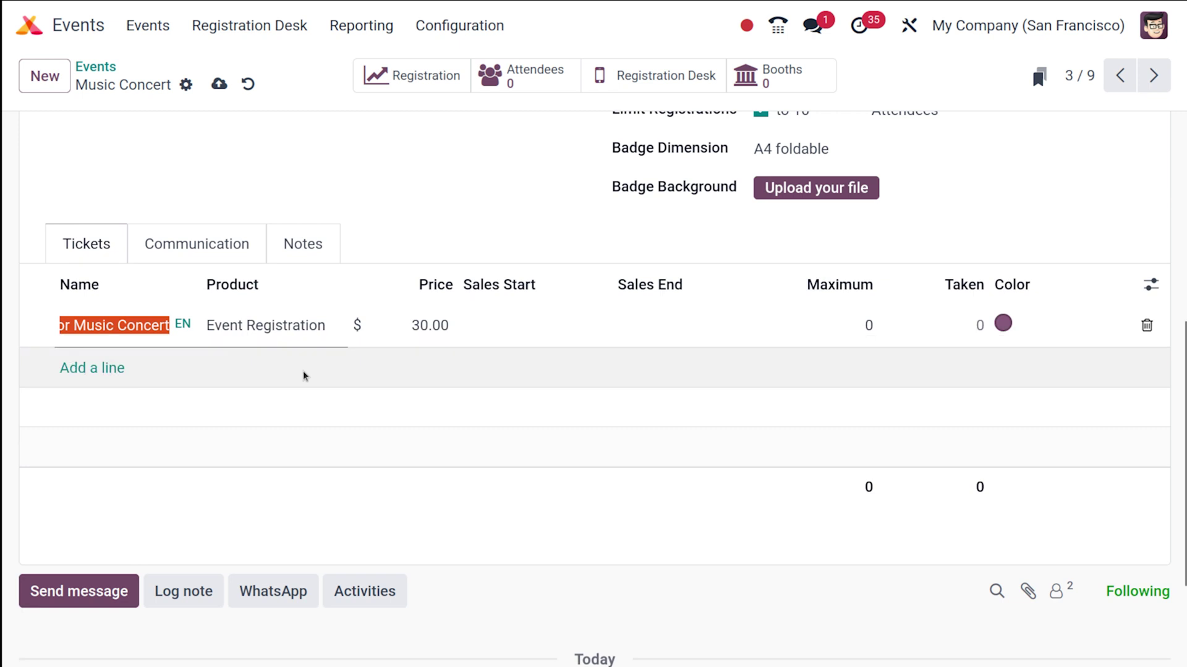
scroll(303, 374, "down", 2)
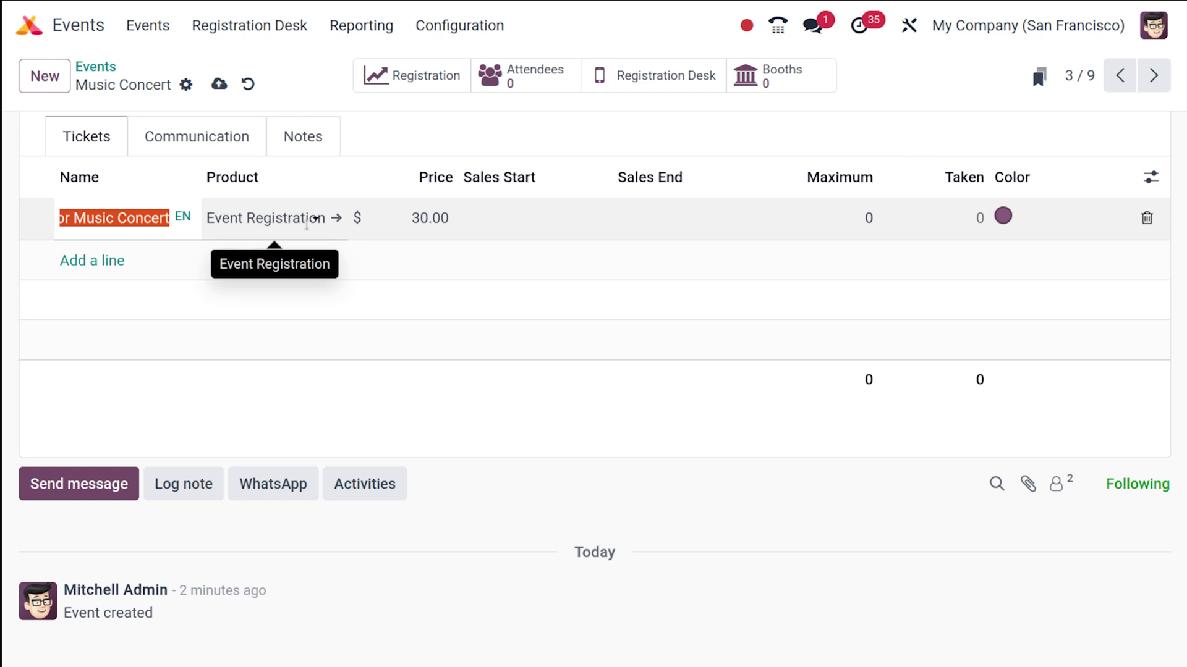
key("Tab")
left_click(339, 219)
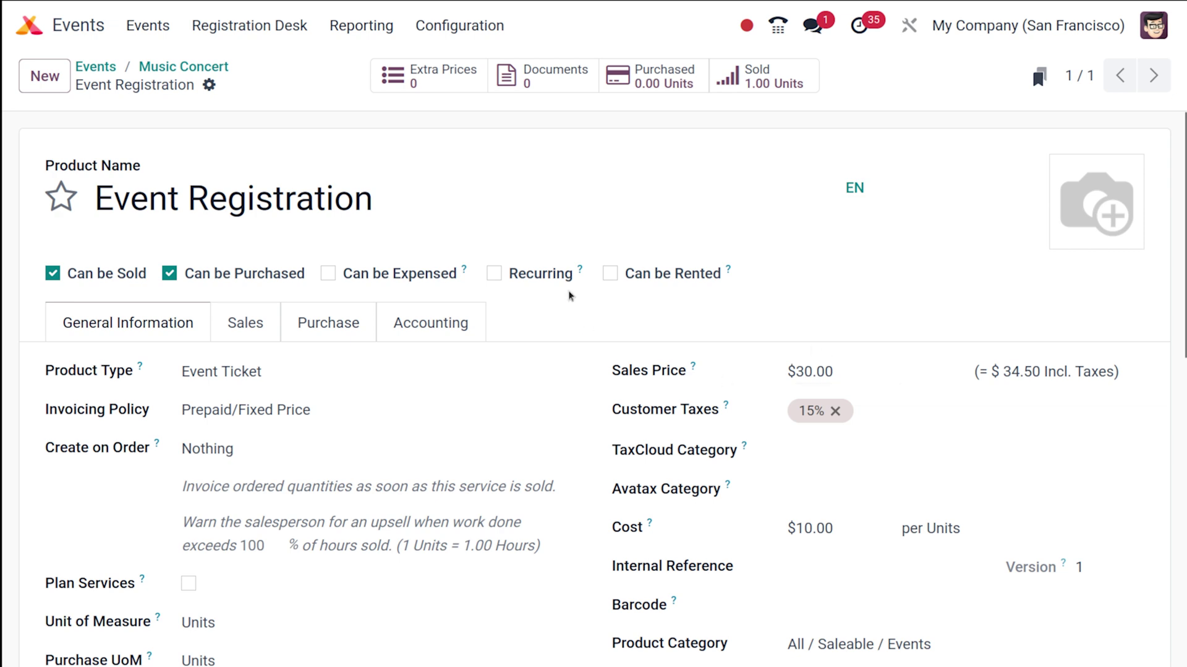
left_click(206, 65)
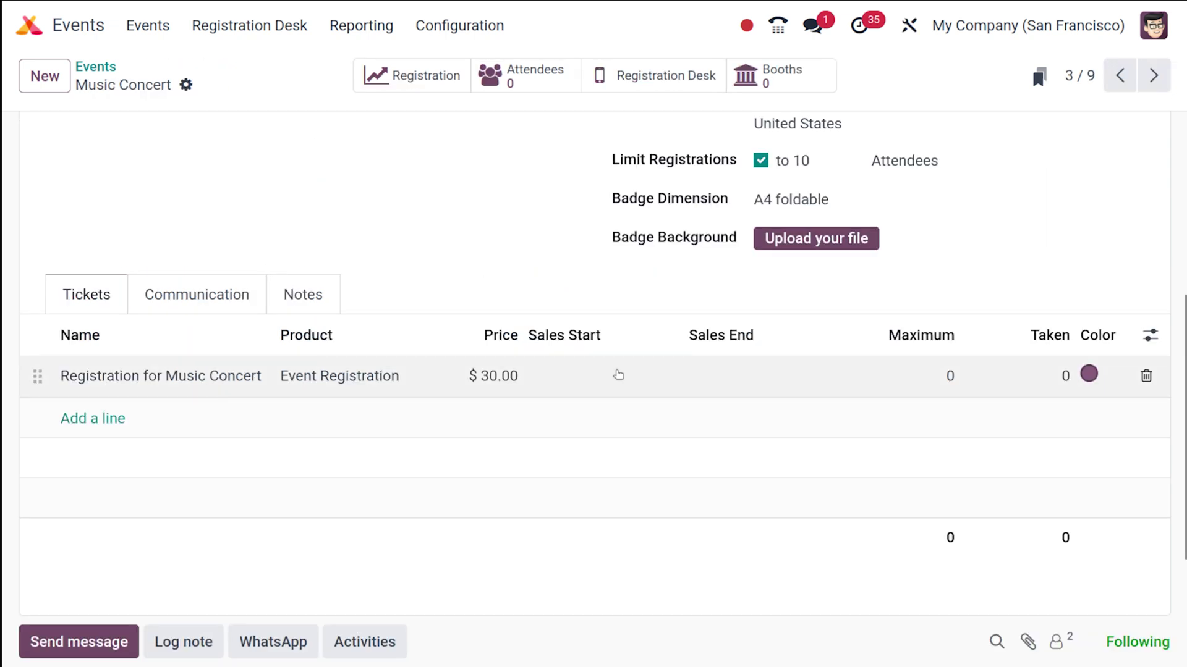
Set the ticket's sales period from 07/08/2024 to 31/08/2024, 16:00.
left_click(578, 388)
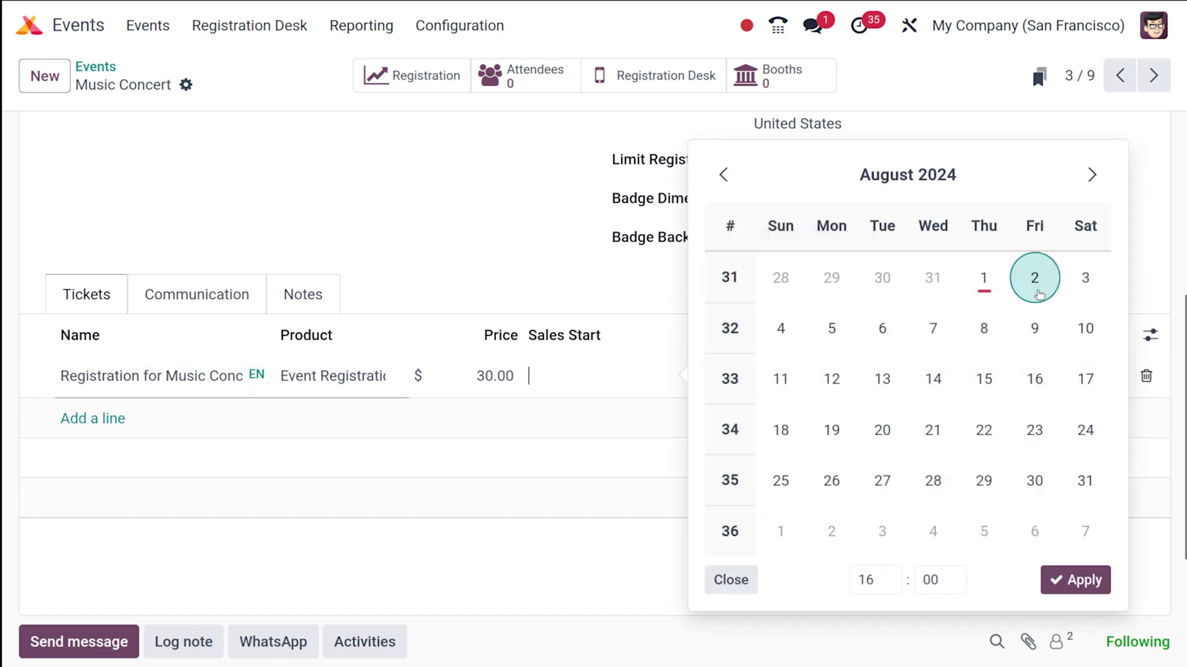
left_click(927, 343)
left_click(1076, 581)
left_click(795, 375)
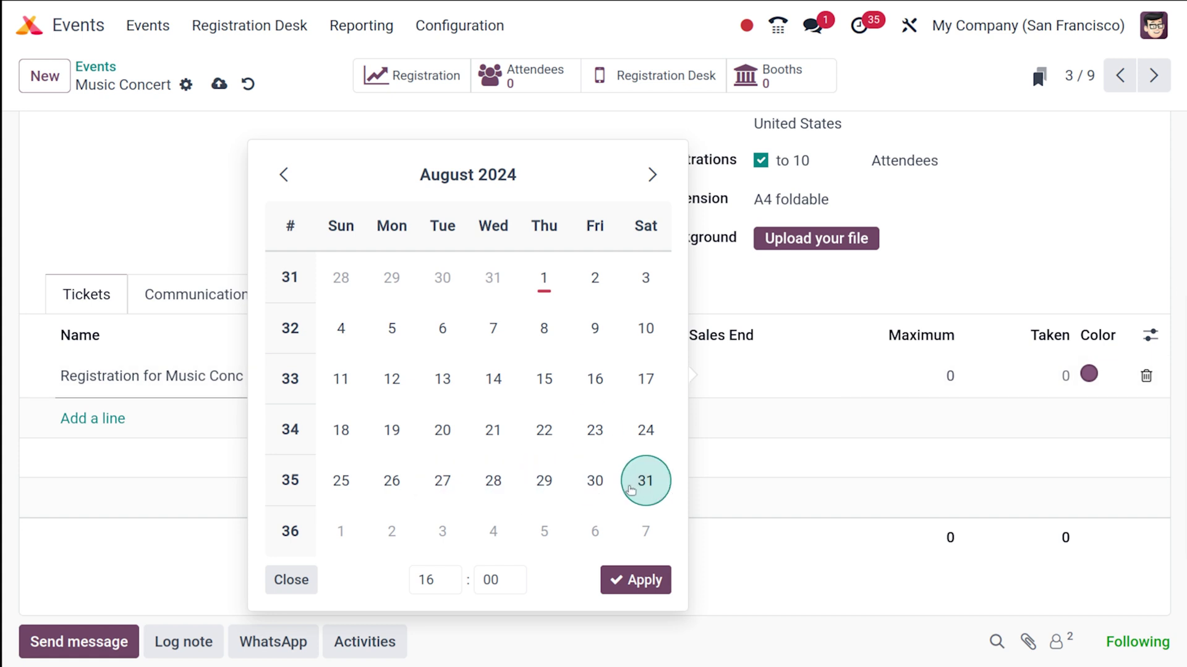
left_click(631, 487)
left_click(637, 581)
left_click(636, 585)
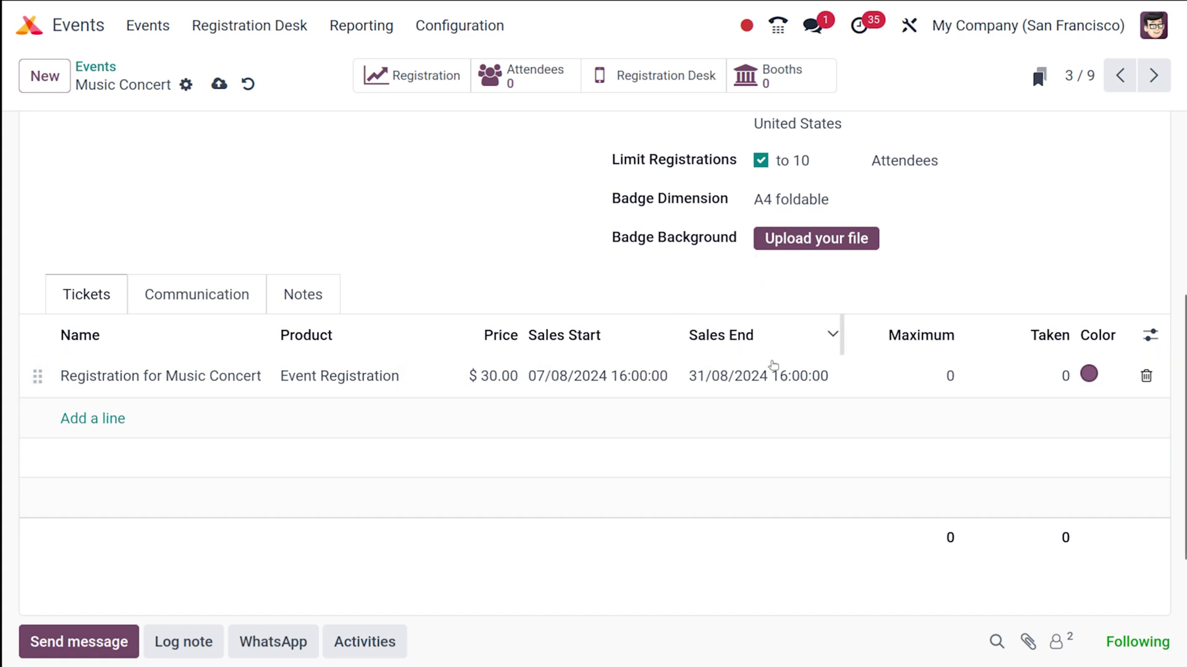
Change the ticket's maximum from 0 to 10.
left_click(949, 376)
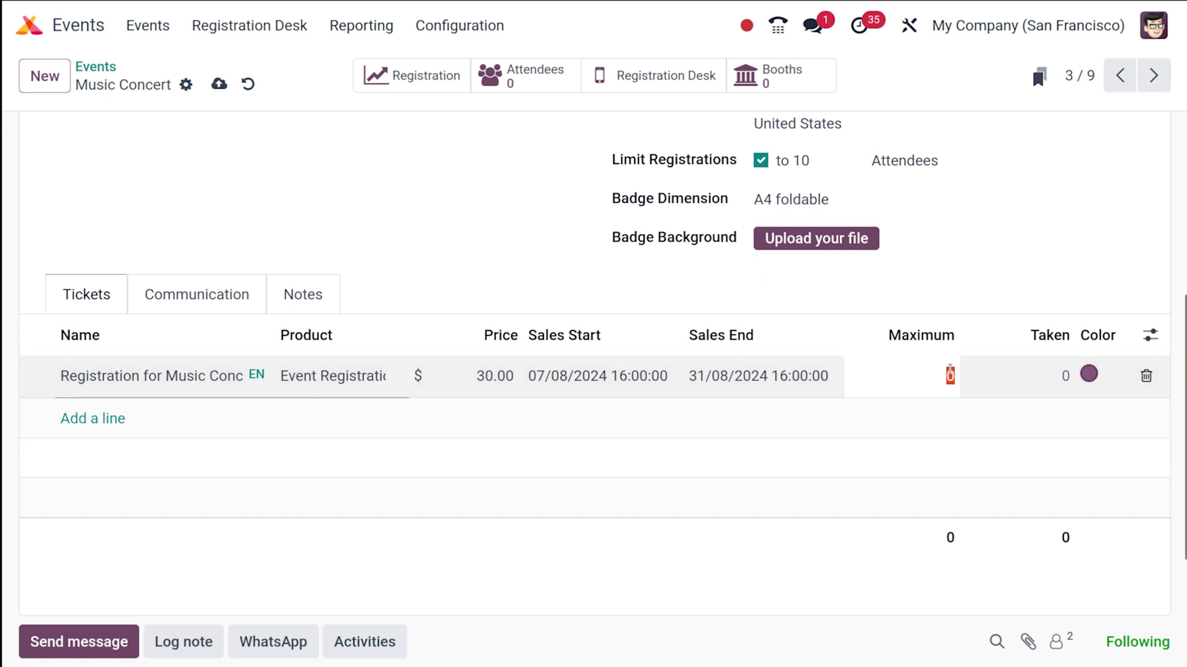
double_click(950, 375)
key("BackSpace")
type("10")
left_click(822, 586)
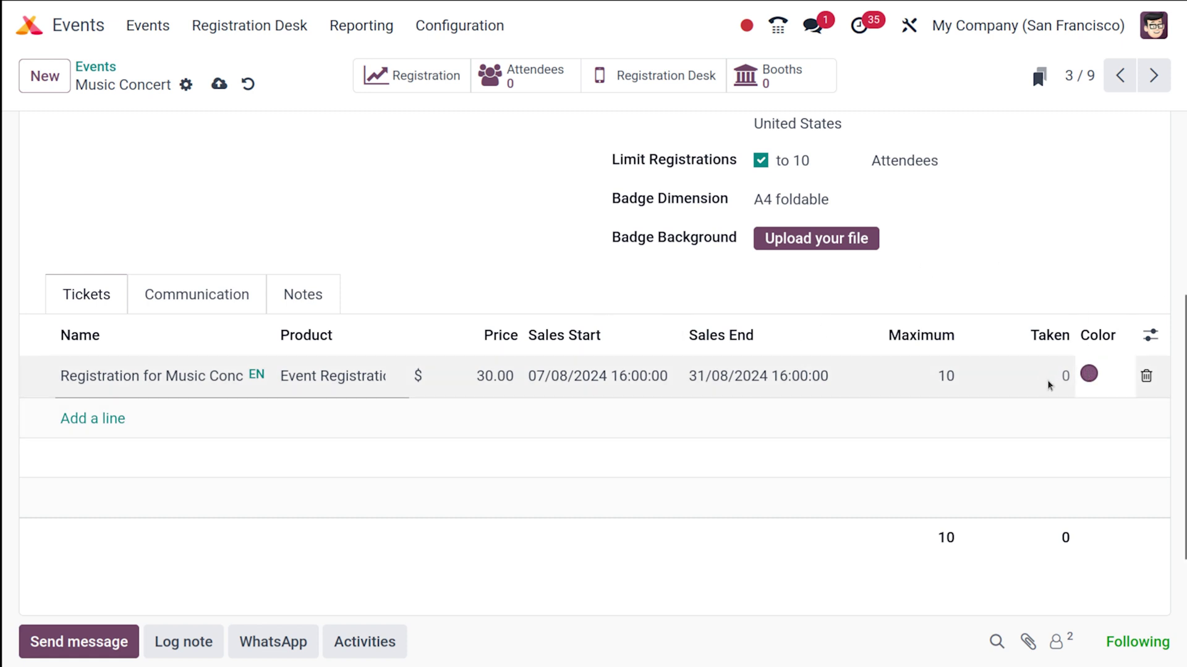
Set the ticket's colour to green.
left_click(1089, 374)
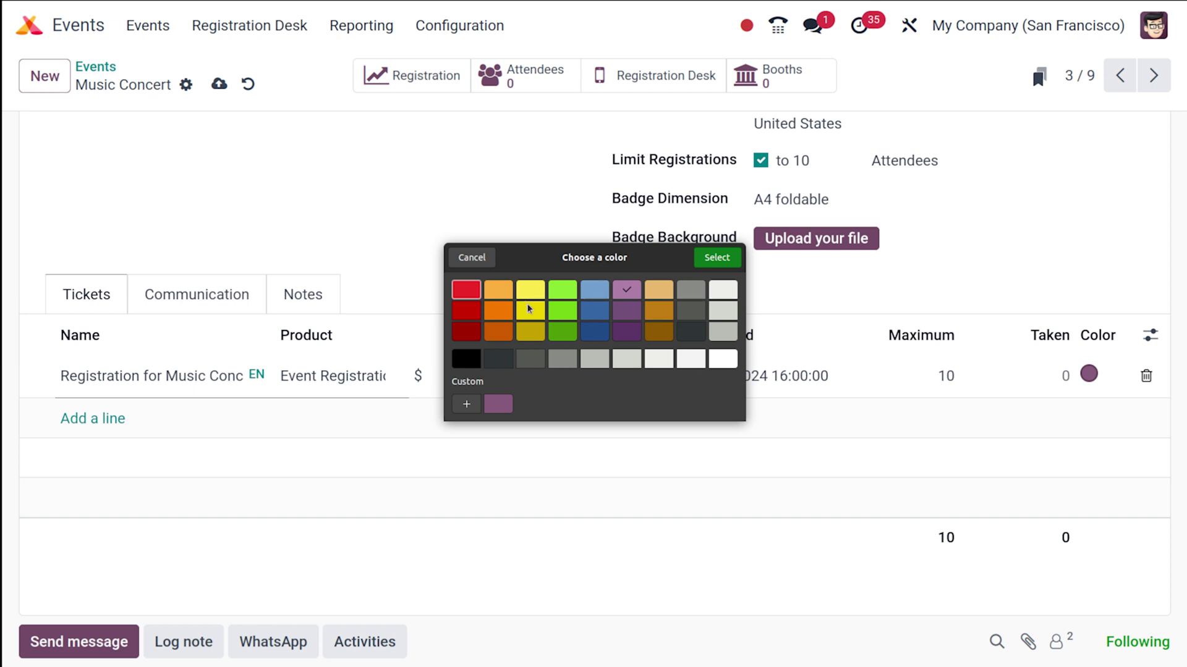
left_click(562, 311)
left_click(717, 257)
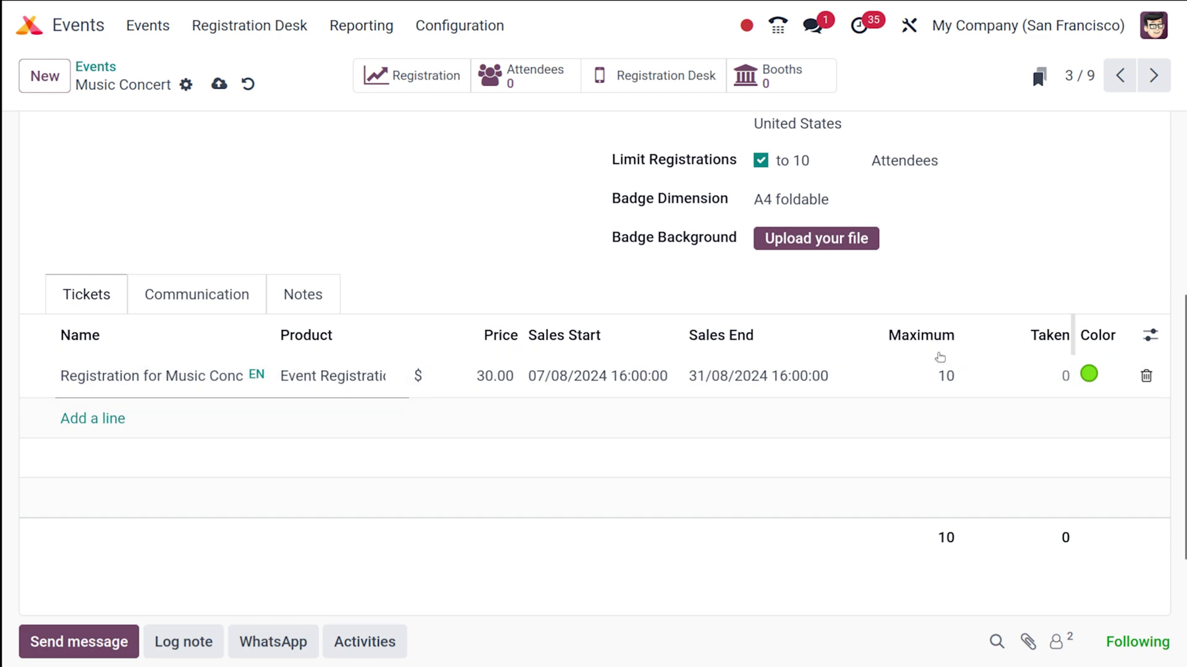
Show the event's scheduled confirmation and reminder emails in Communication.
scroll(853, 342, "up", 5)
scroll(199, 415, "down", 5)
left_click(224, 293)
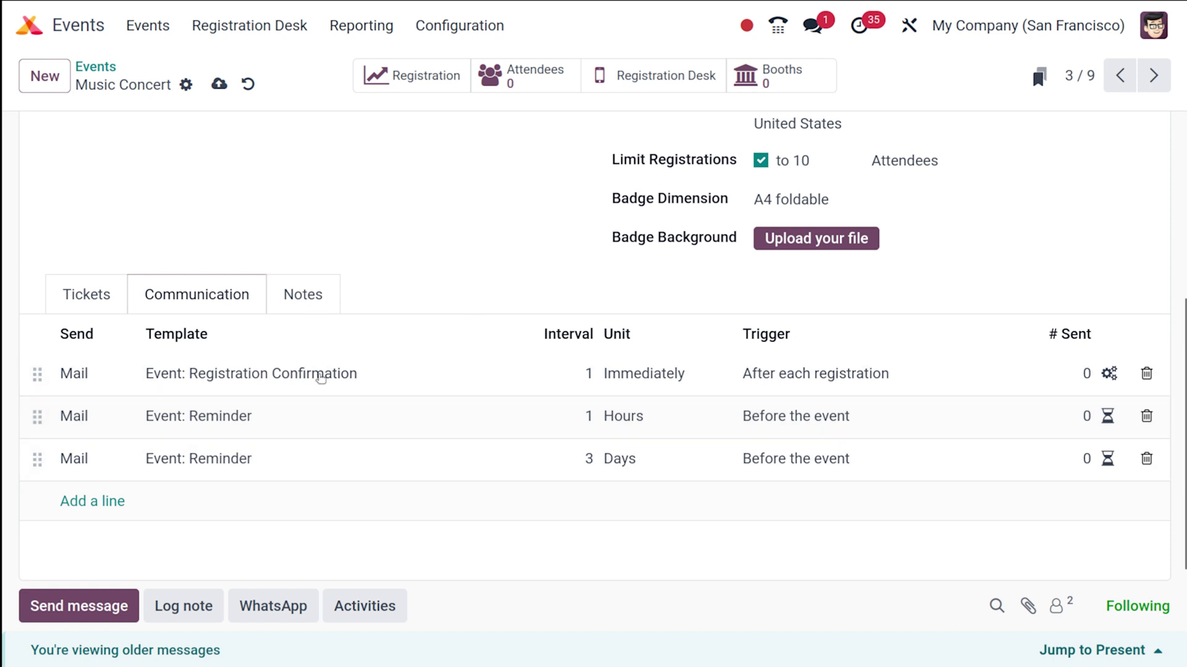
Show the Notes tab and place the cursor in the empty Note field.
left_click(299, 296)
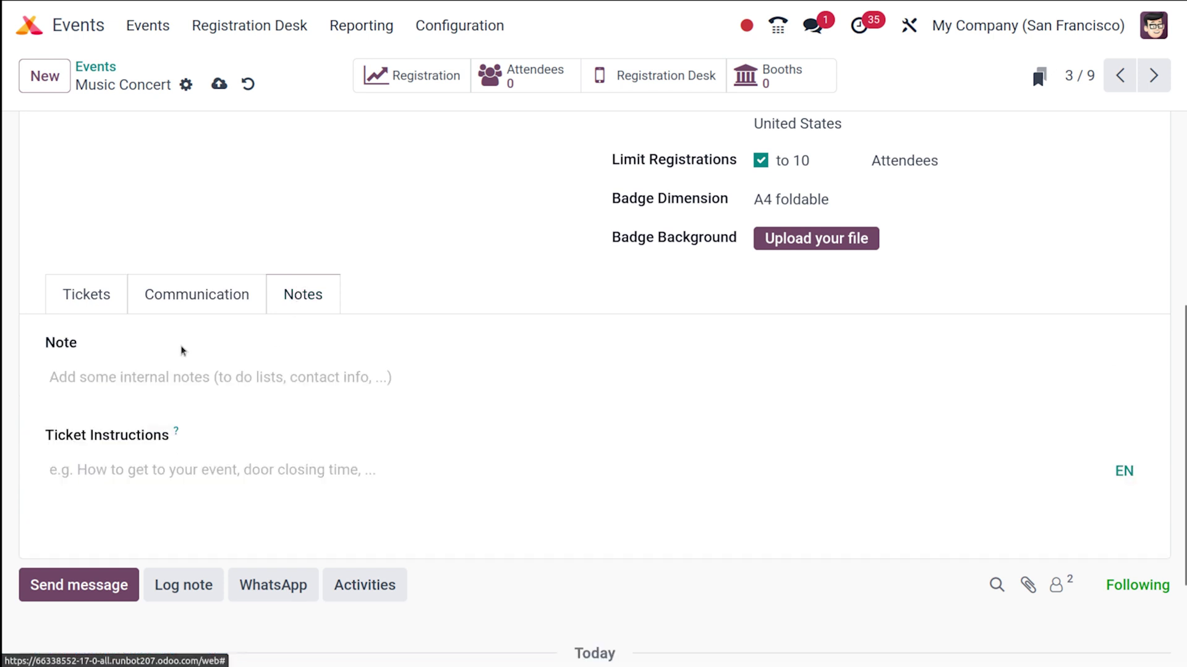
left_click(110, 364)
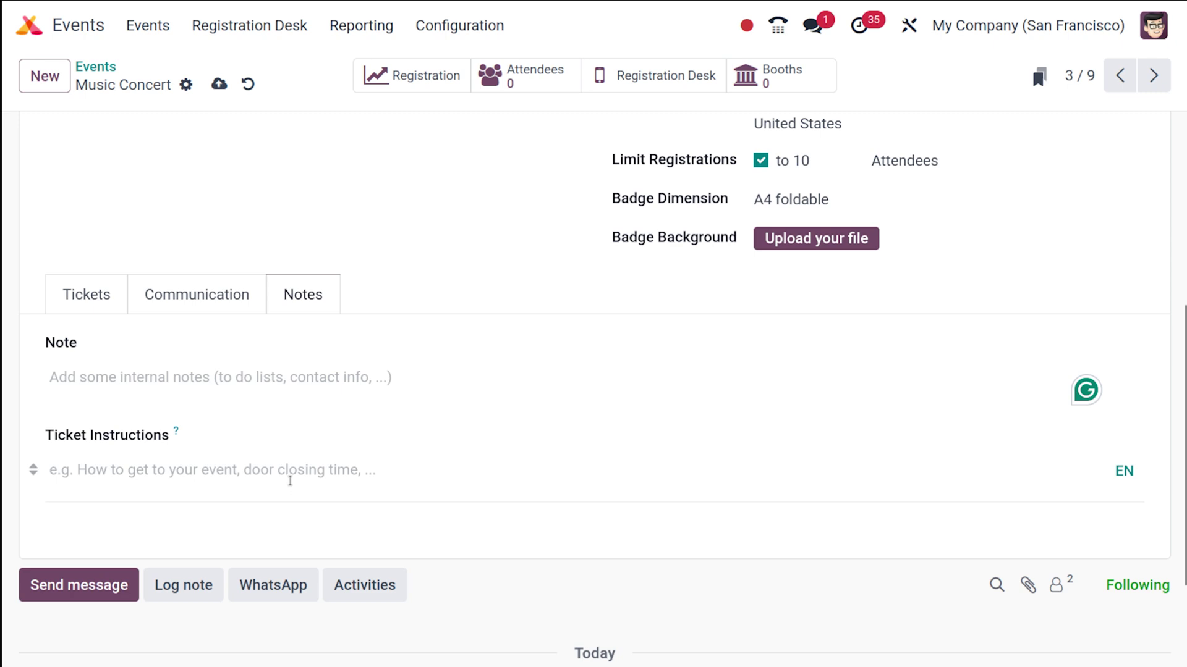
scroll(324, 366, "up", 5)
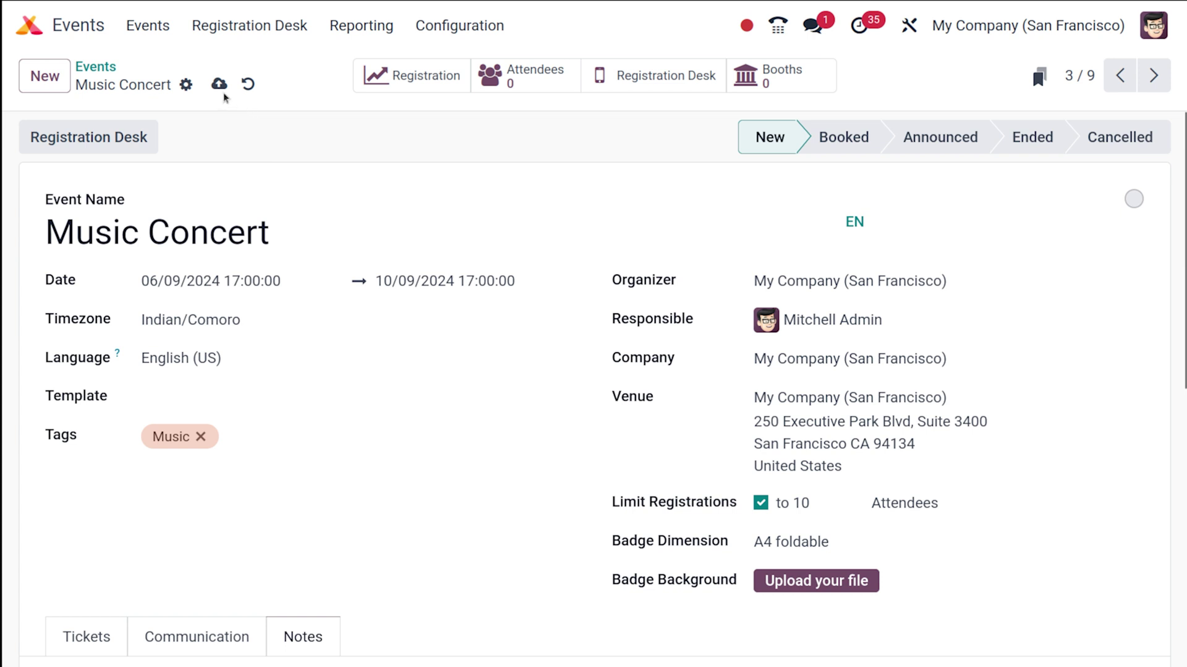
Save the Music Concert event's edits and display its ticket list.
left_click(219, 84)
scroll(272, 380, "down", 8)
scroll(273, 379, "up", 7)
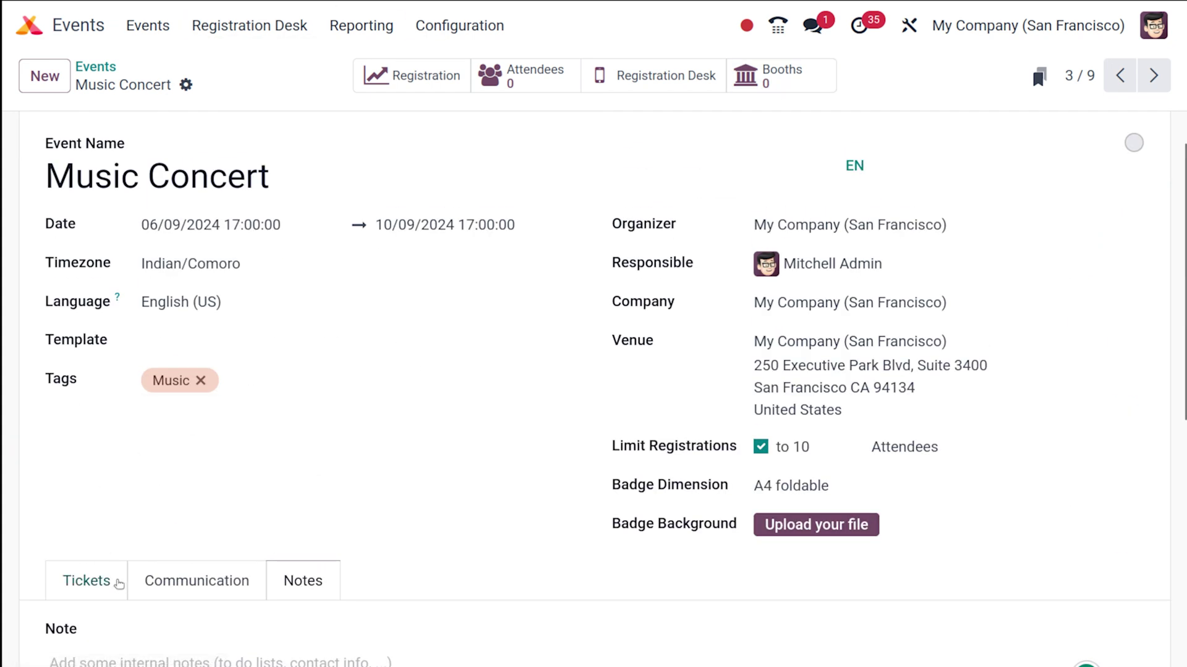
left_click(119, 584)
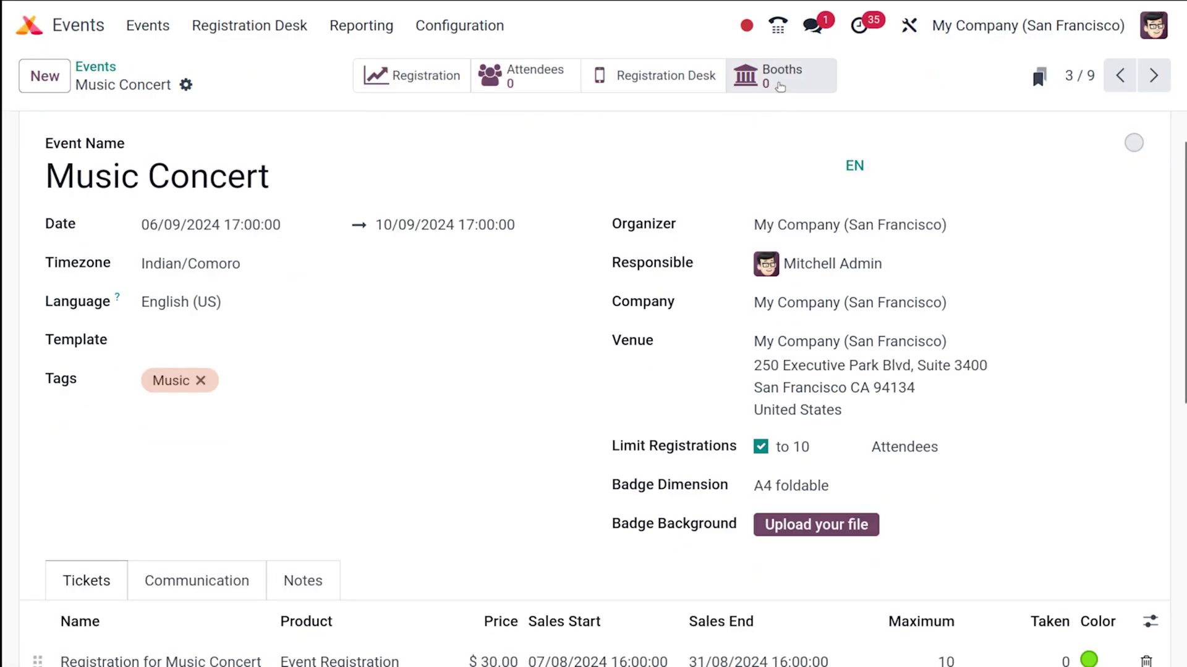
Create a new booth named 'Music booth 1' in the Premium Booth category for Music Concert.
left_click(780, 87)
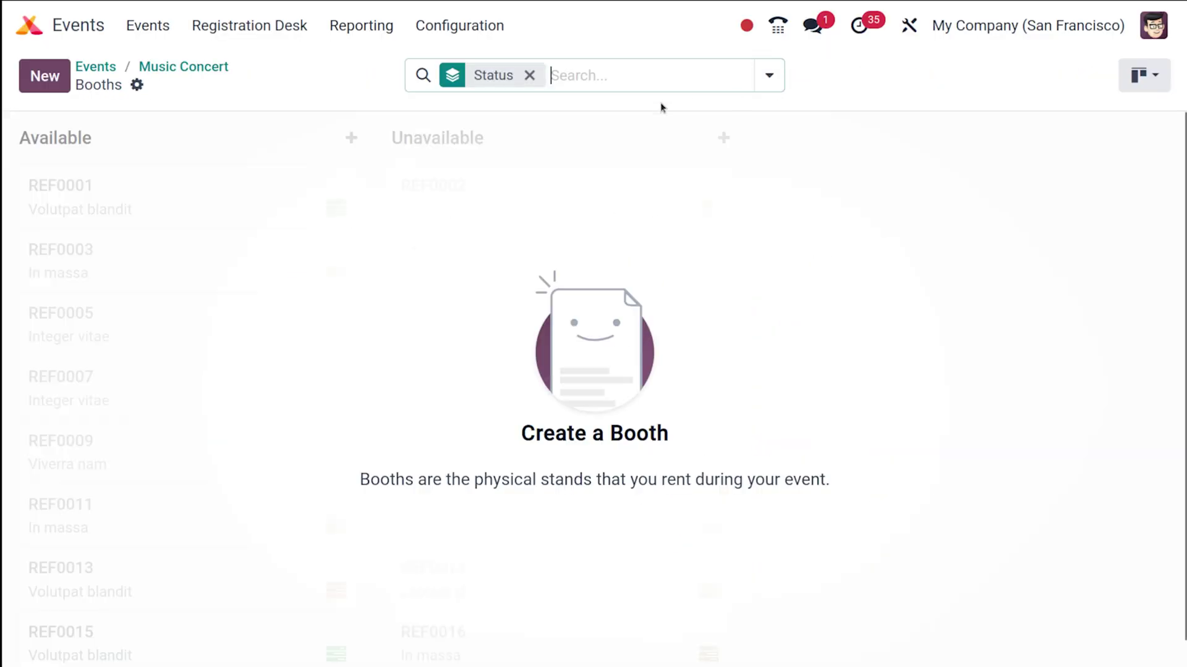
left_click(56, 70)
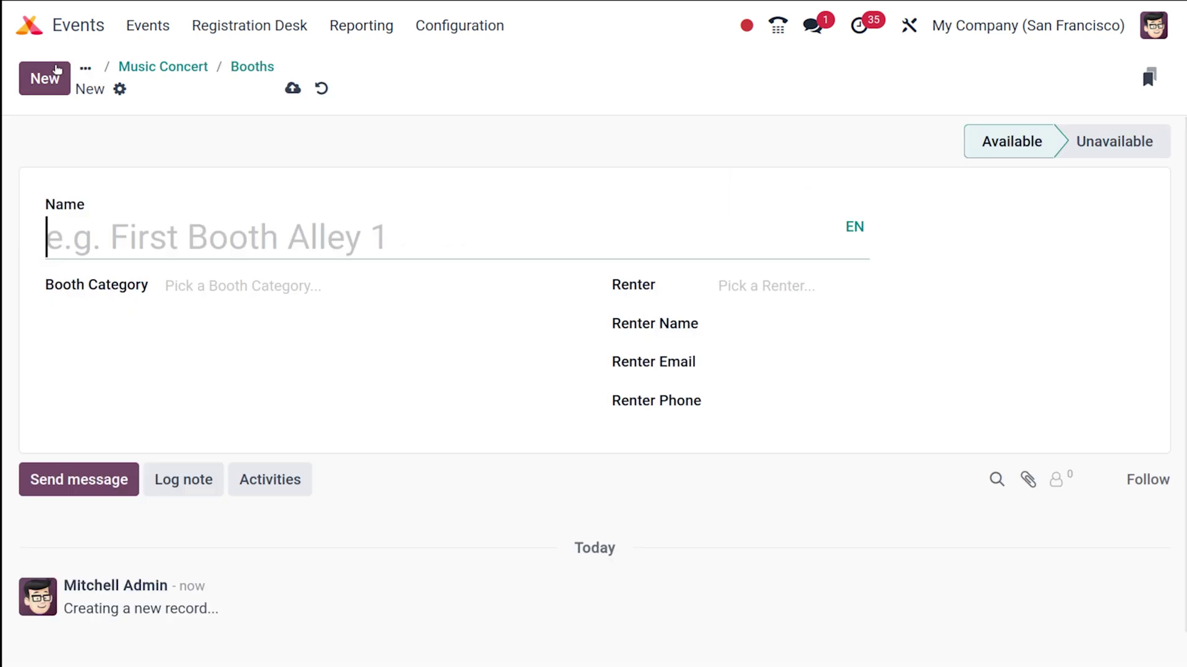
left_click(176, 252)
type("Music")
key("BackSpace")
type("c booth 1")
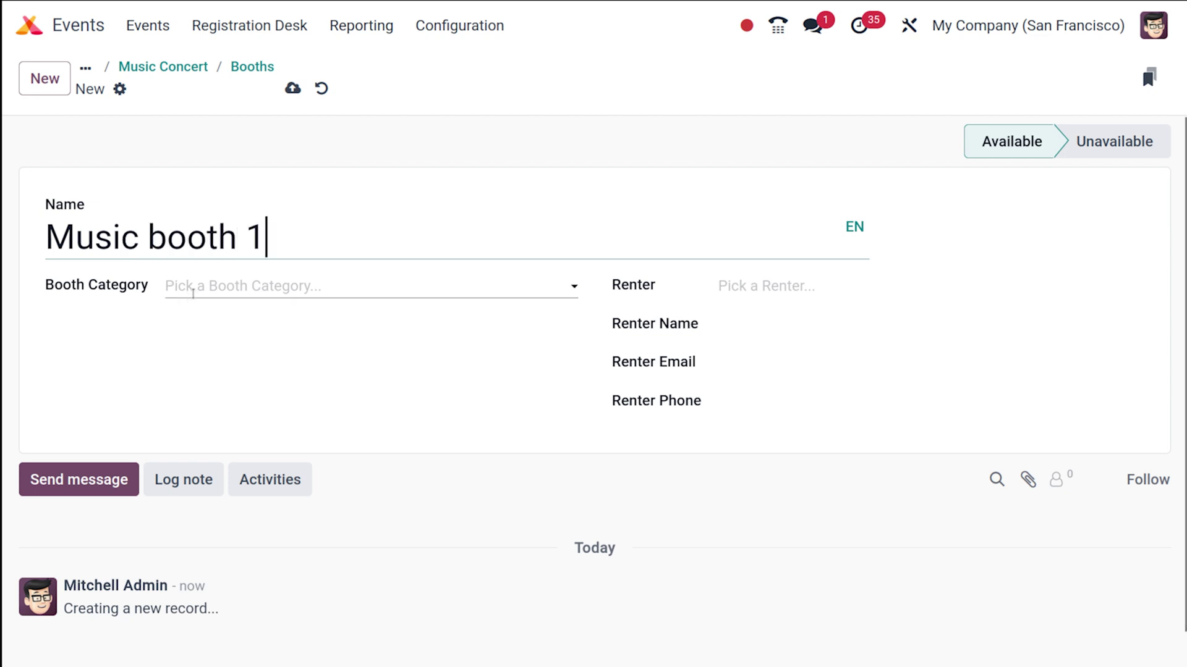
left_click(193, 294)
left_click(241, 350)
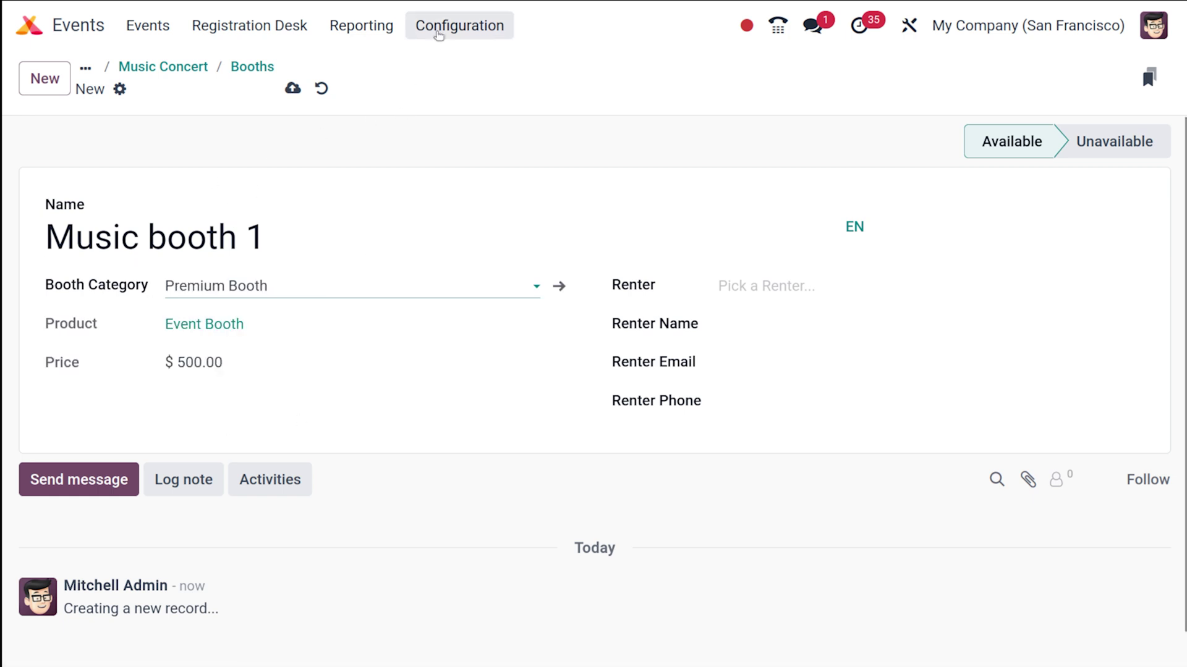
Look over the Events configuration menu, the booth's renter fields and the Event Booth product.
left_click(438, 35)
left_click(291, 175)
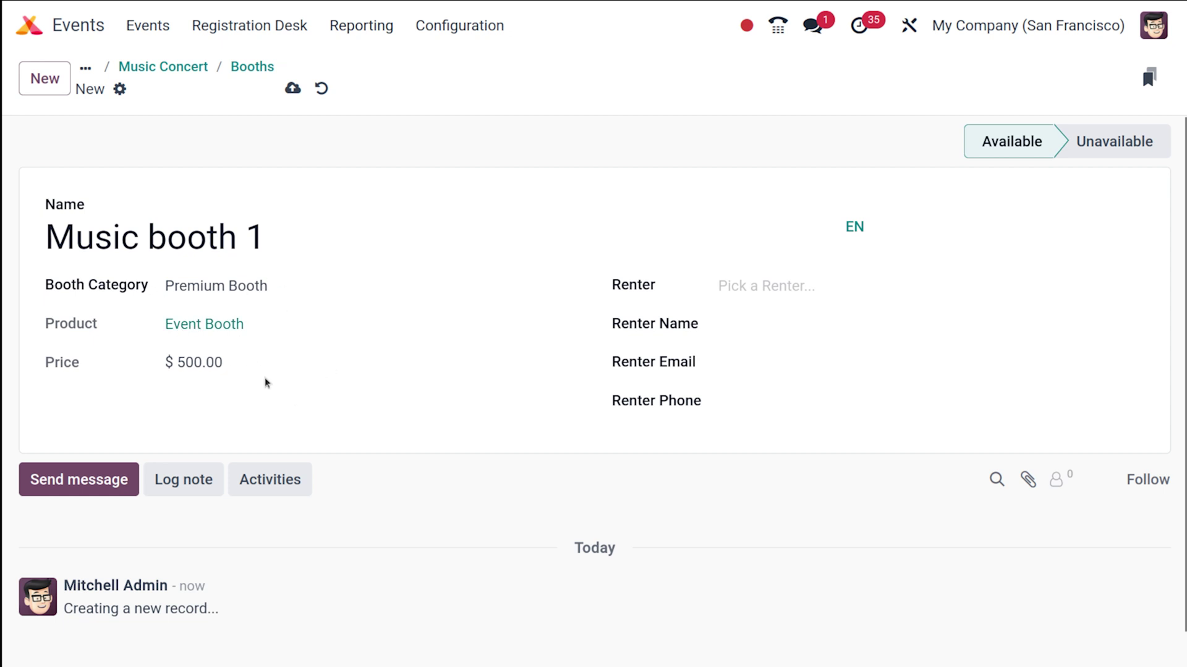
left_click(767, 286)
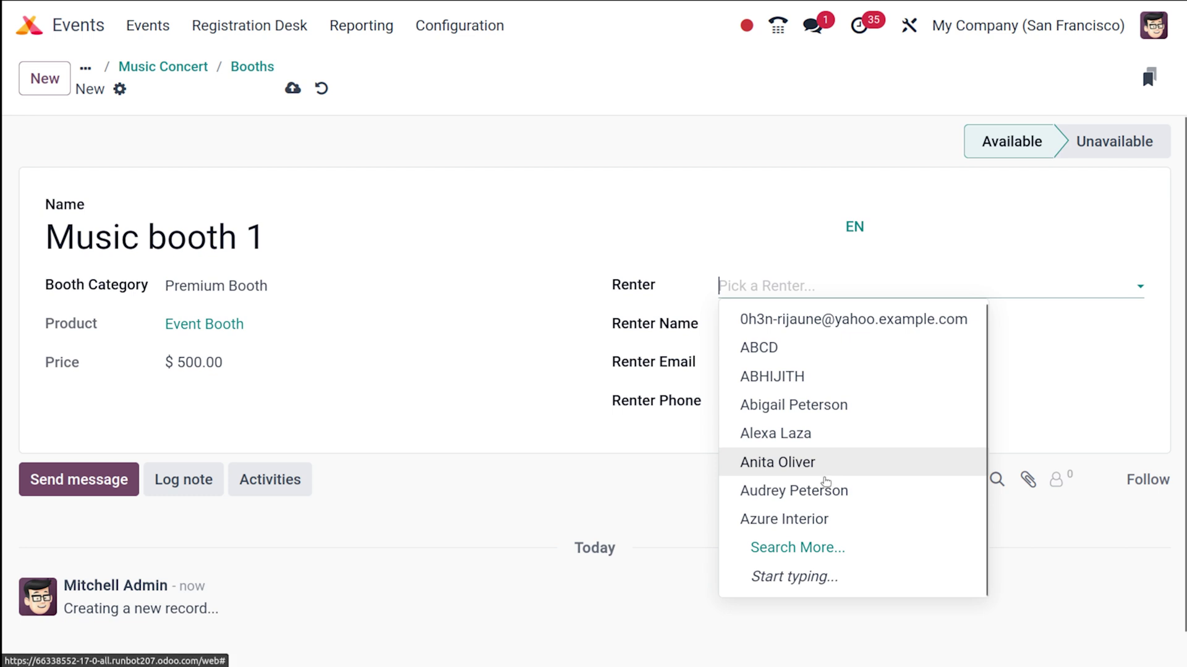
left_click(552, 398)
left_click(801, 327)
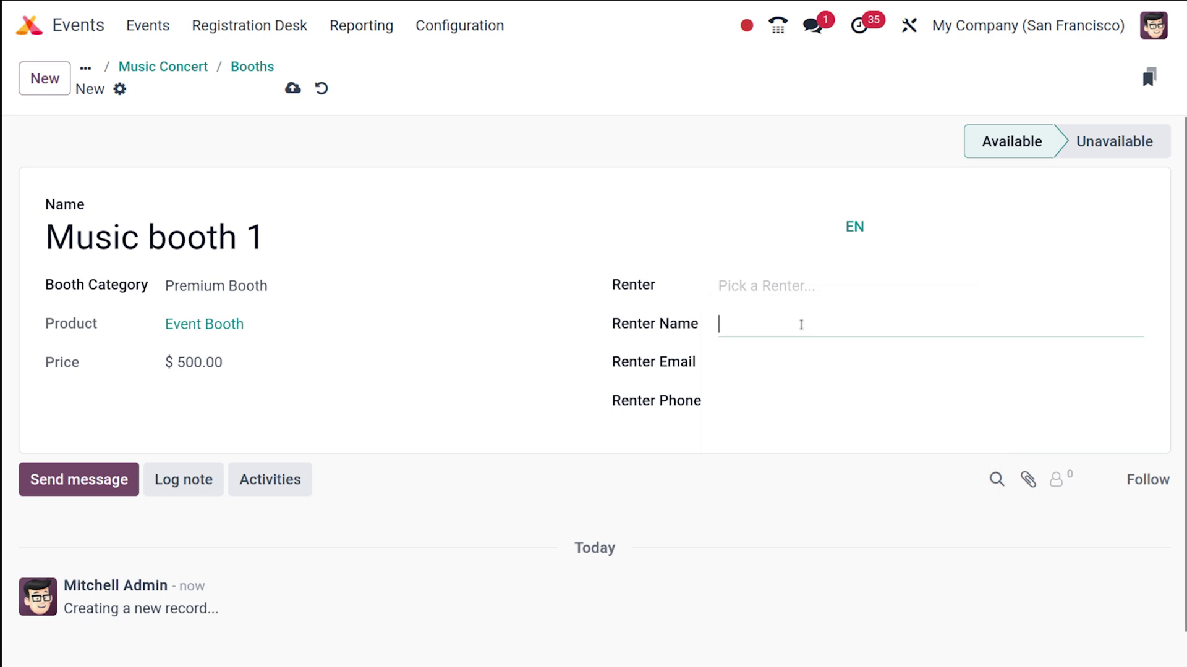
left_click(745, 364)
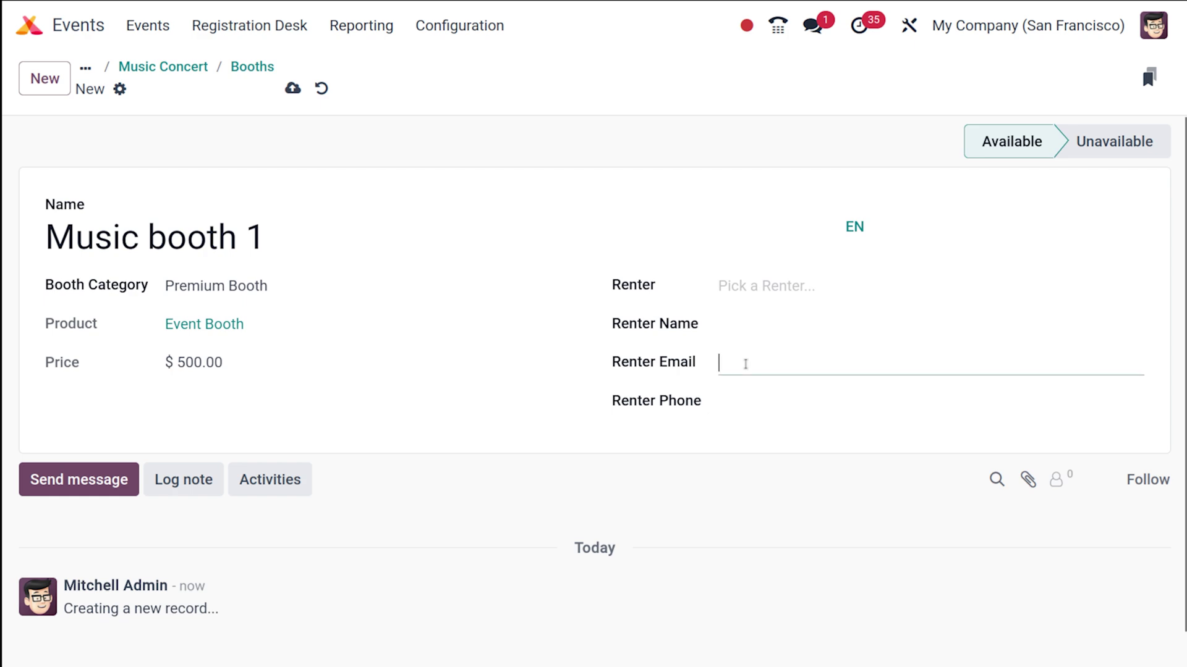
left_click(758, 404)
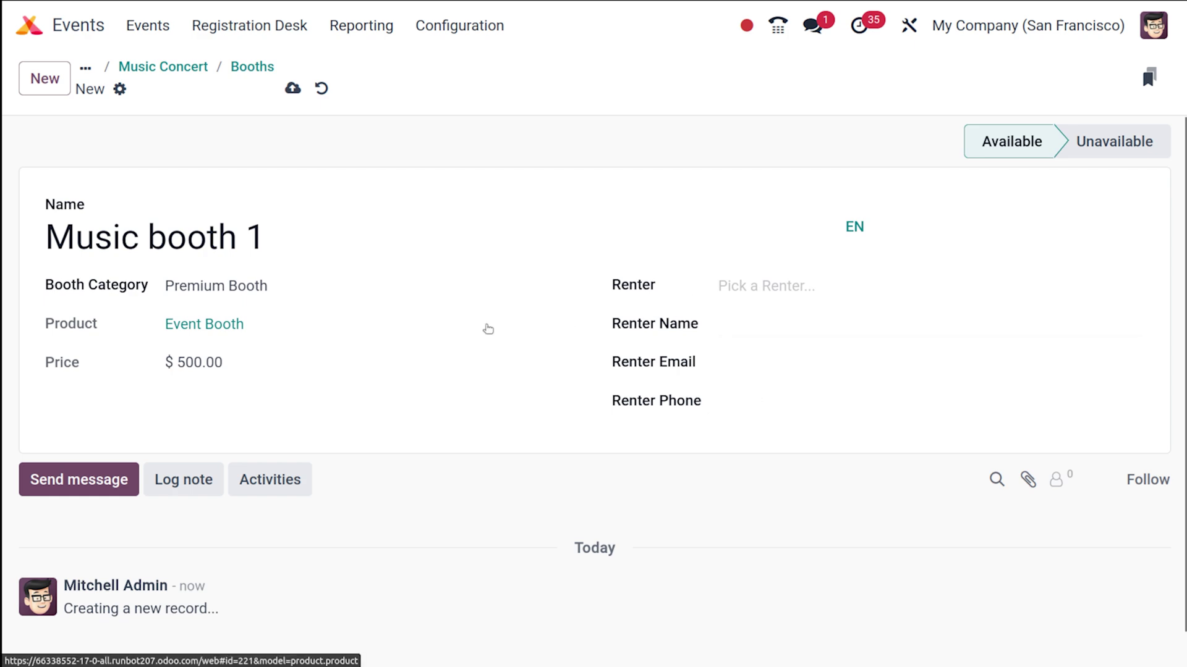
left_click(484, 327)
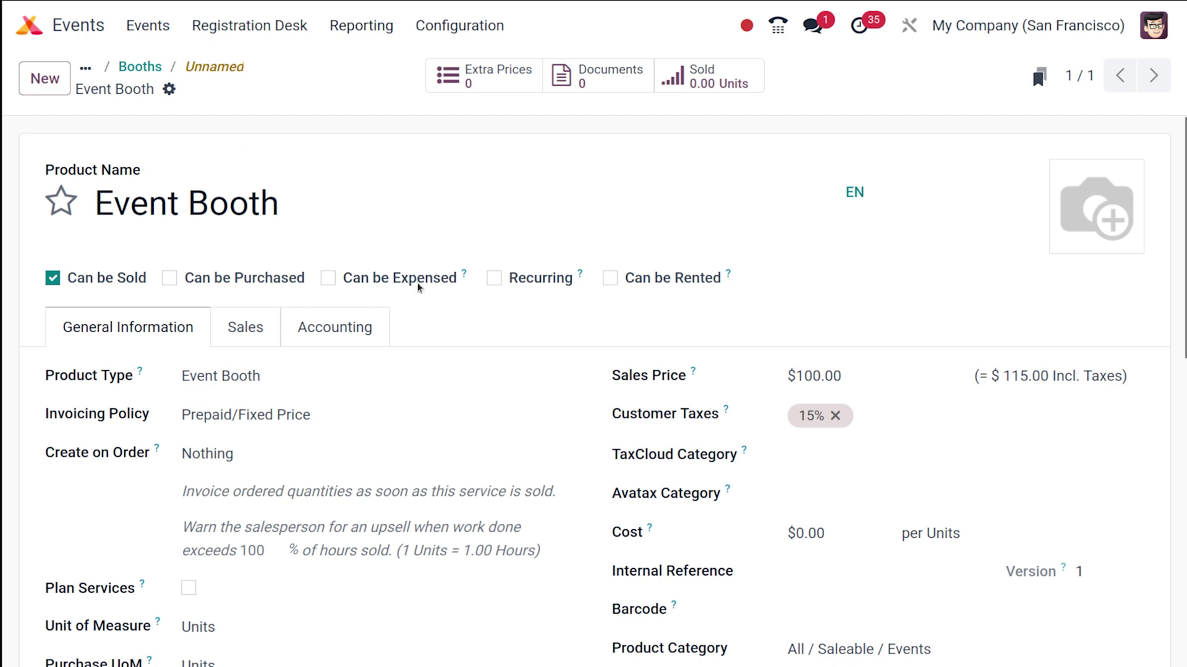
Reopen Music booth 1, leave its renter empty, and go back to the Music Concert event.
left_click(141, 67)
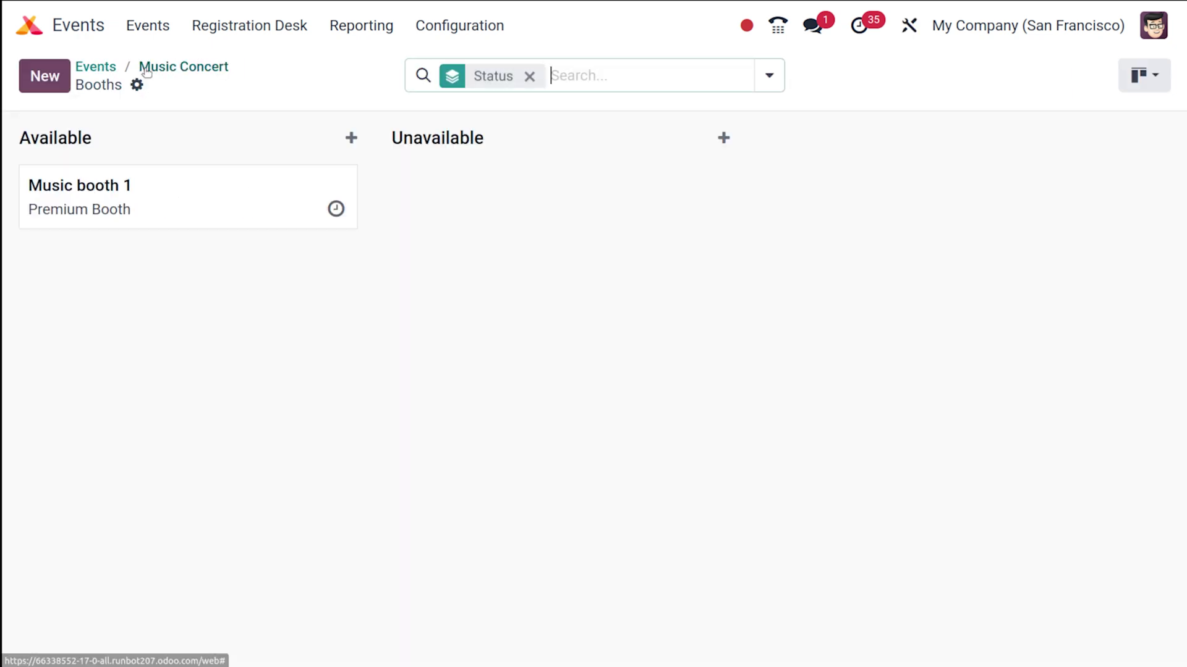
left_click(208, 212)
left_click(806, 276)
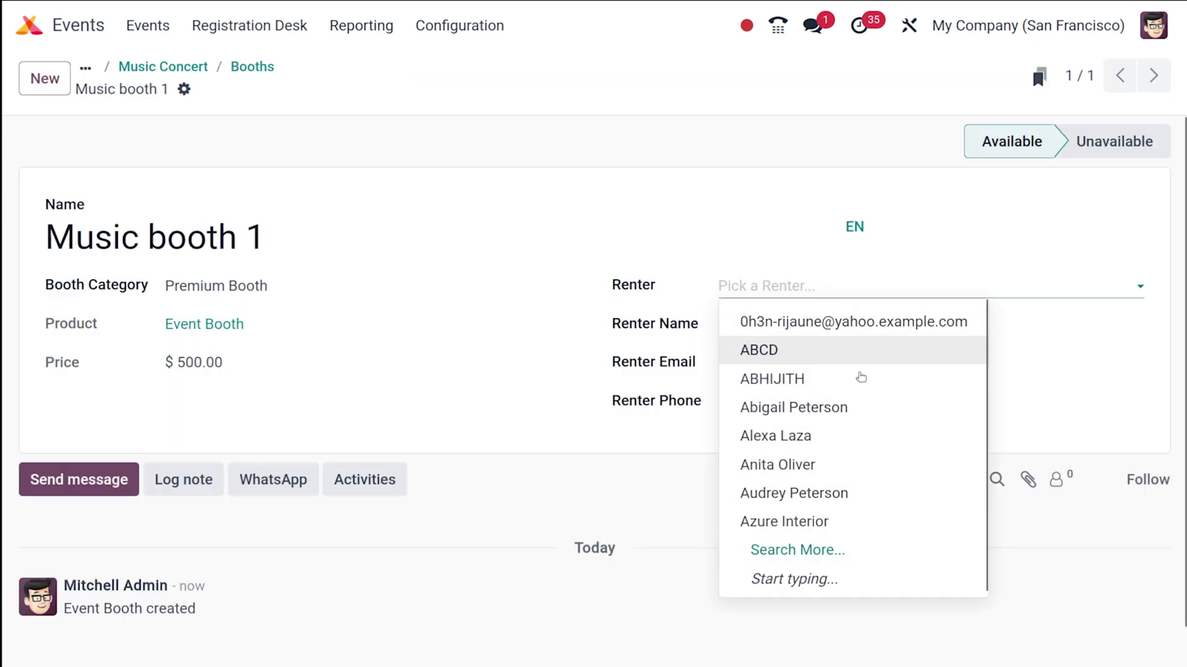
left_click(542, 305)
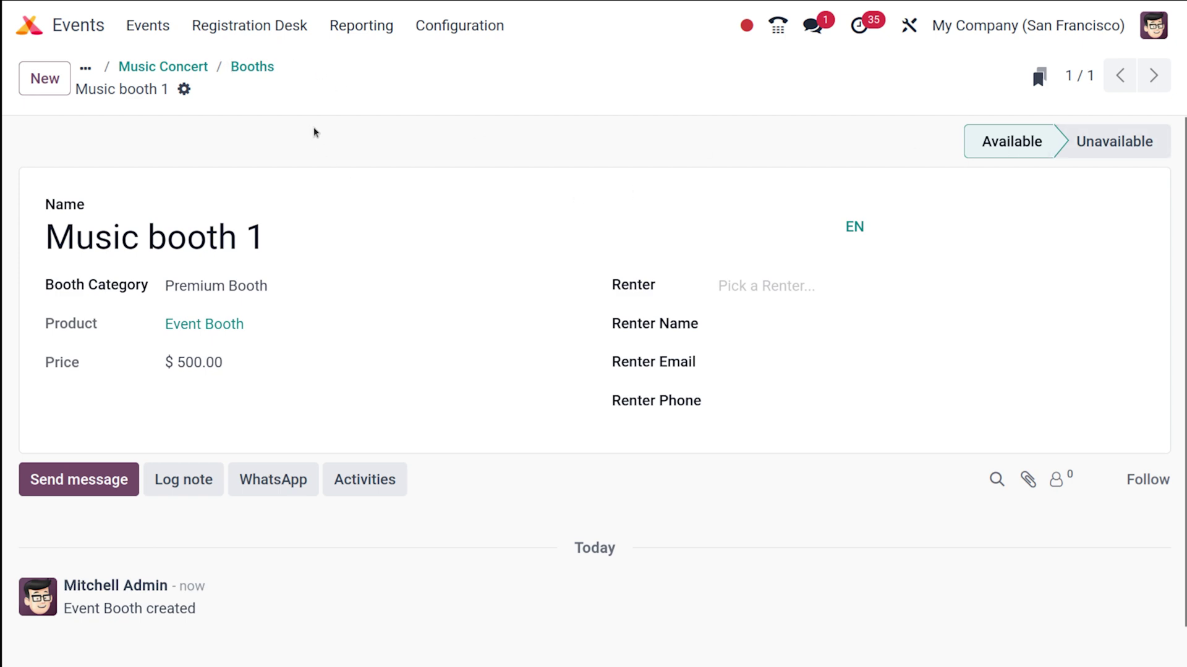
left_click(179, 68)
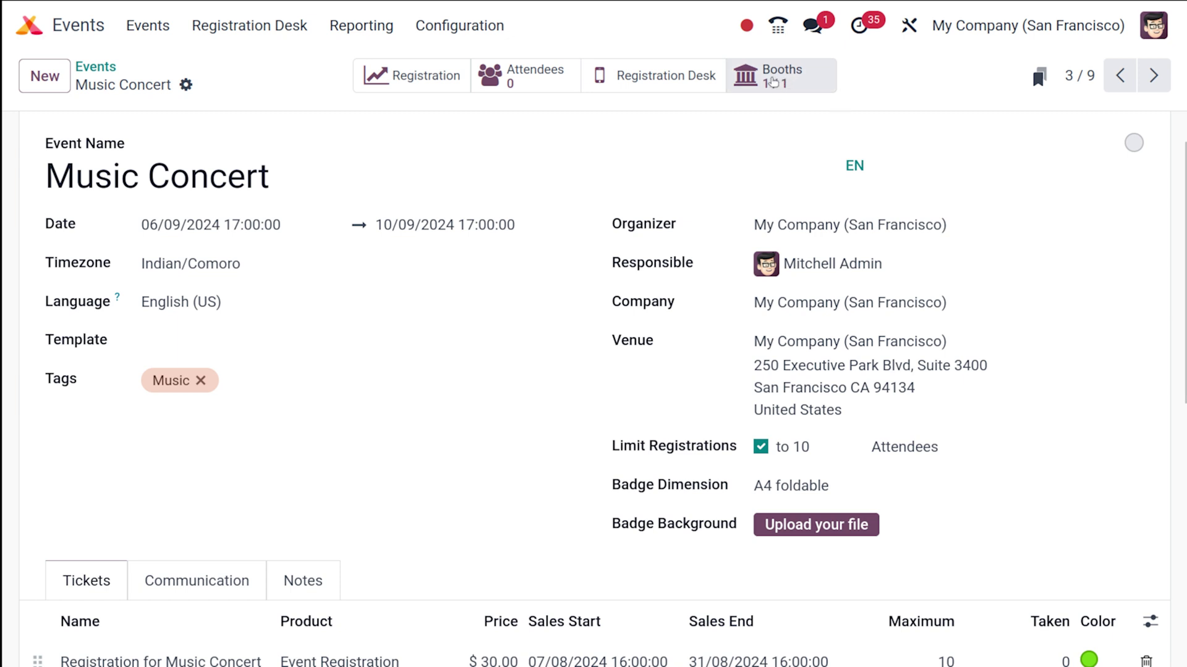
Visit Music Concert's registration desk kiosk and registration statistics, then head back to all events.
left_click(640, 71)
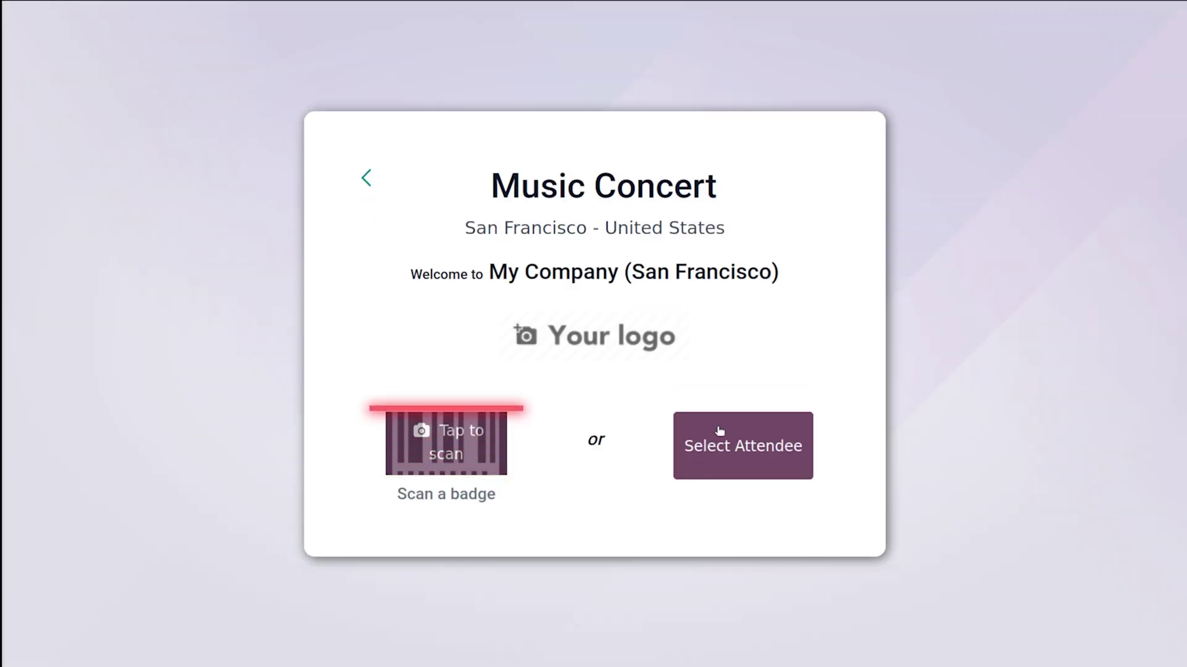
left_click(721, 450)
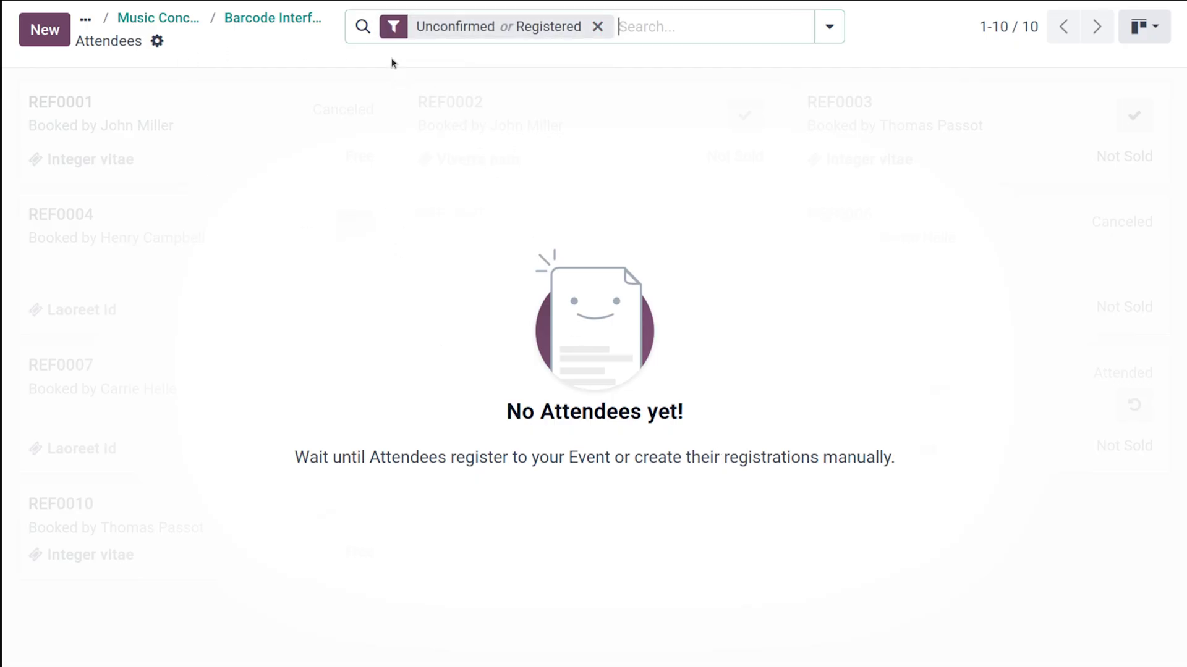
left_click(160, 18)
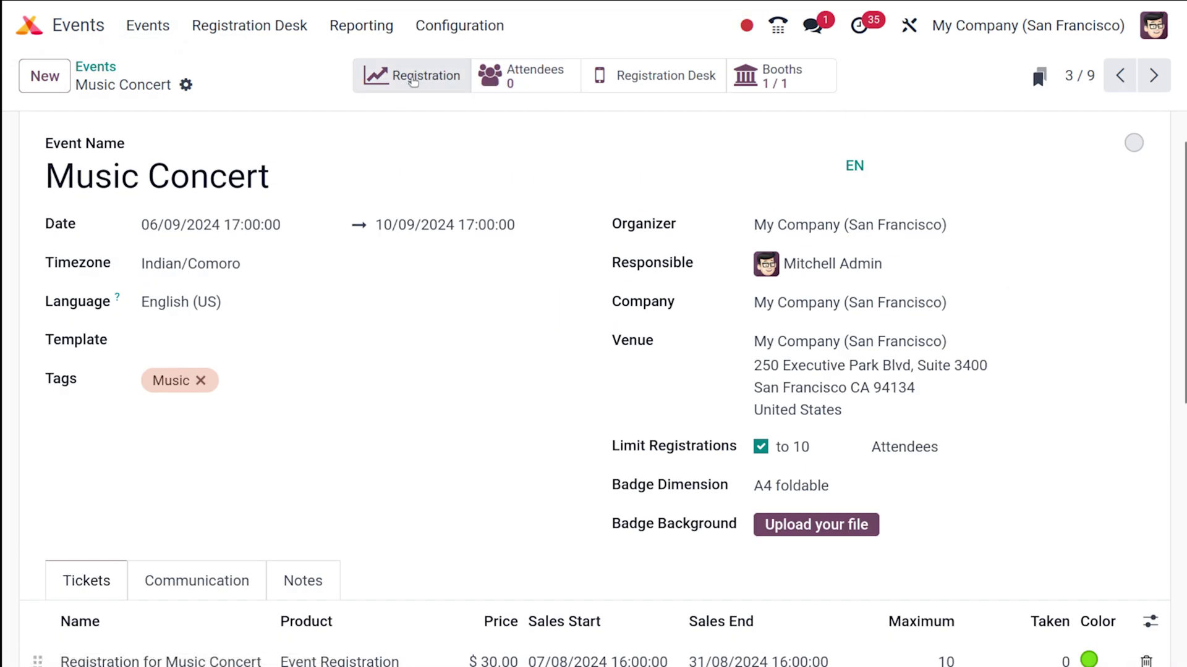
left_click(413, 80)
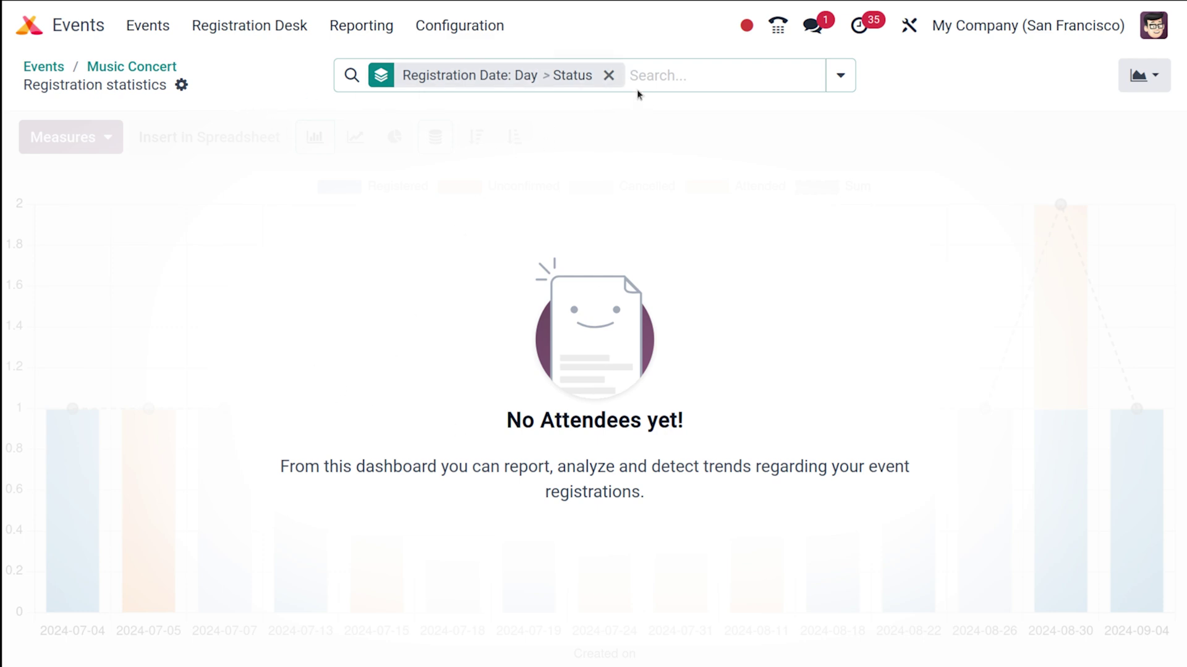
left_click(173, 31)
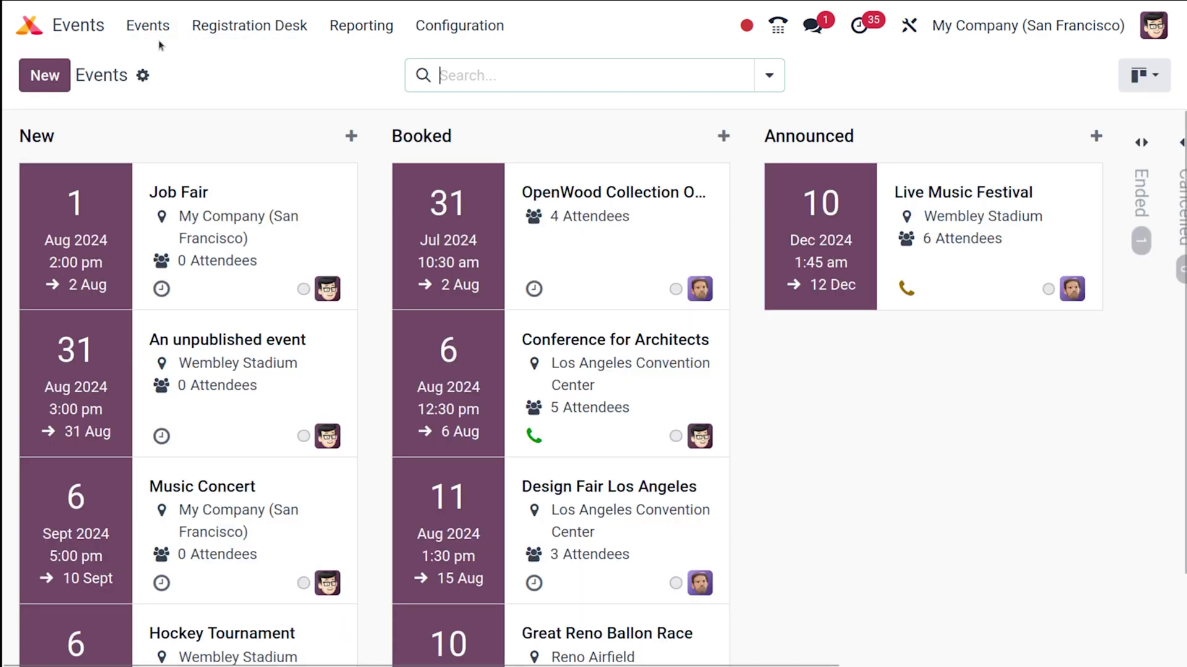
Reopen the Music Concert card, briefly enter its registration desk kiosk, and come back to the form.
left_click(213, 512)
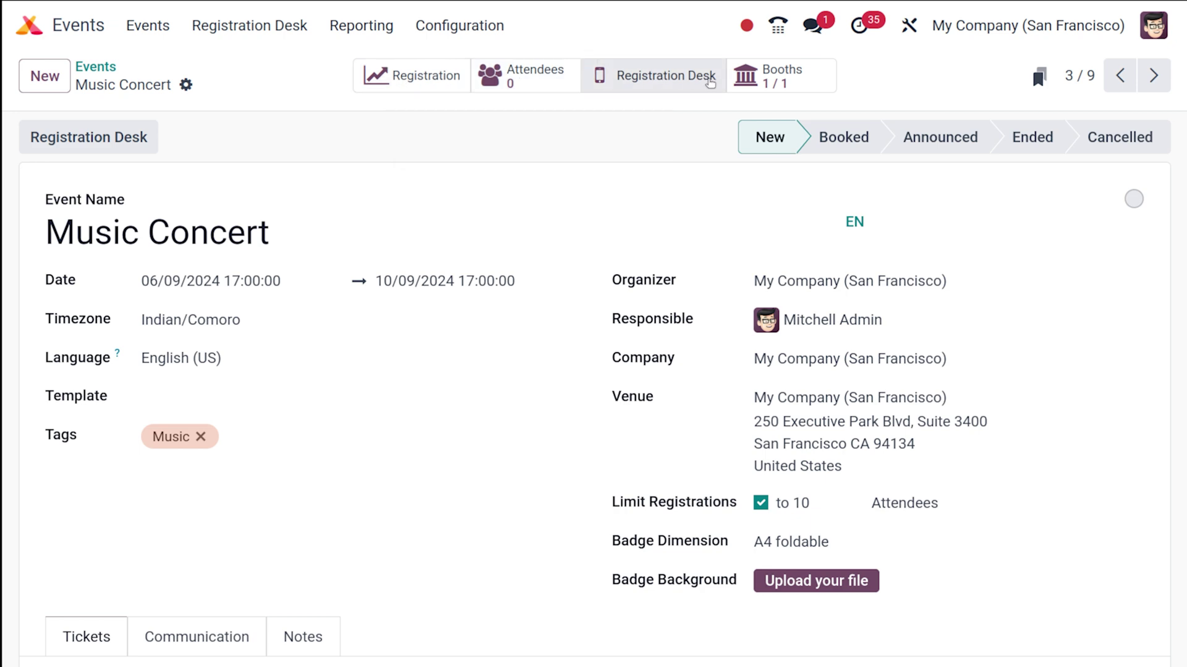
scroll(394, 395, "down", 8)
scroll(392, 403, "up", 8)
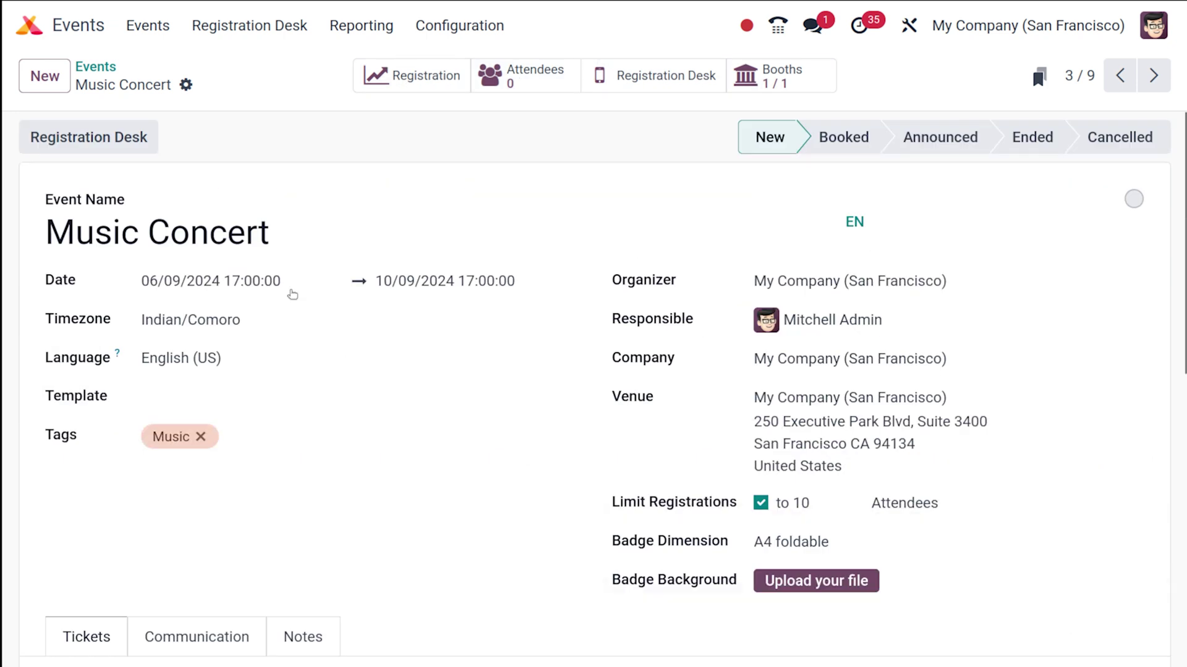
left_click(140, 138)
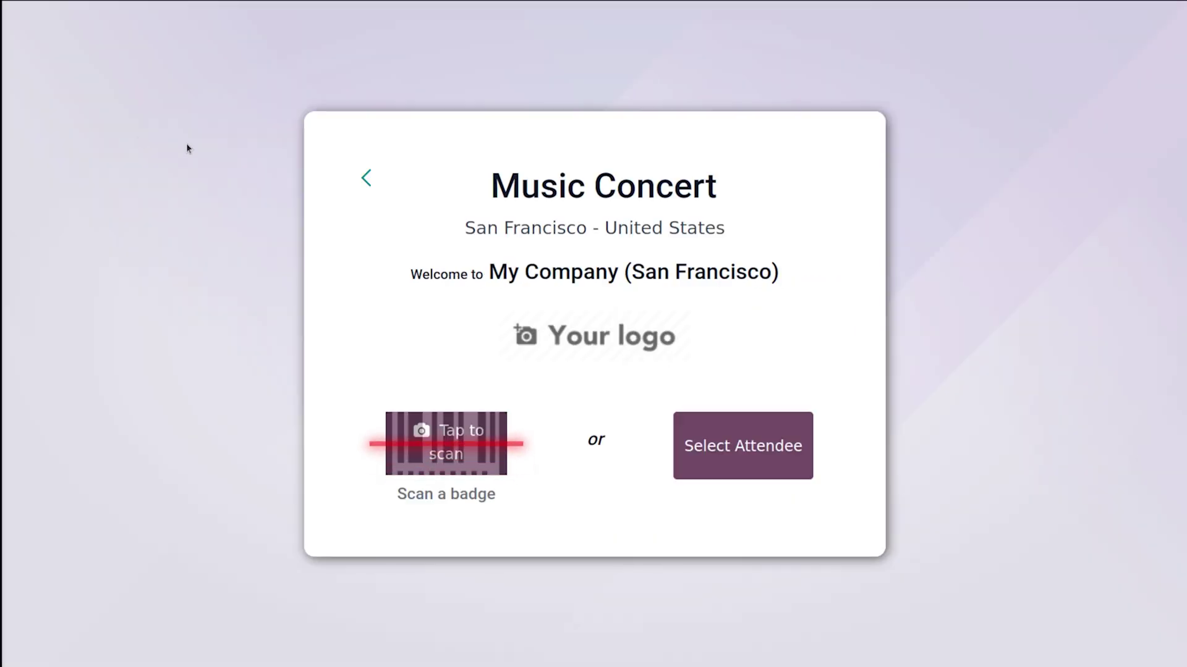
left_click(366, 177)
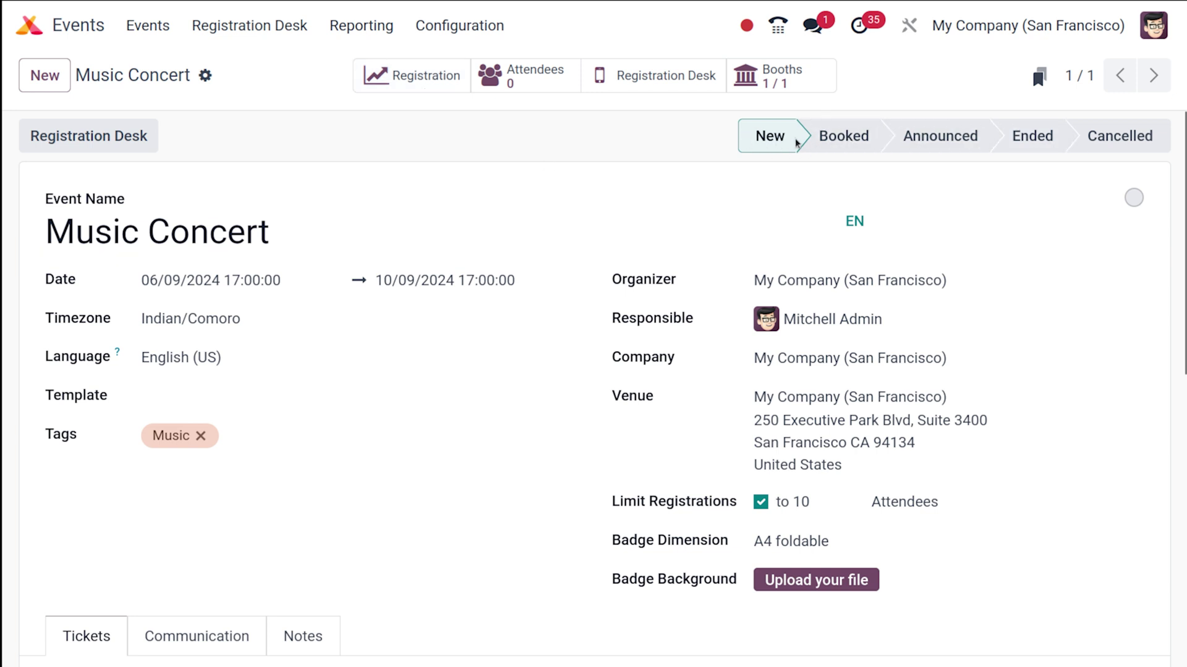
Move the Music Concert event to the Booked stage.
left_click(838, 137)
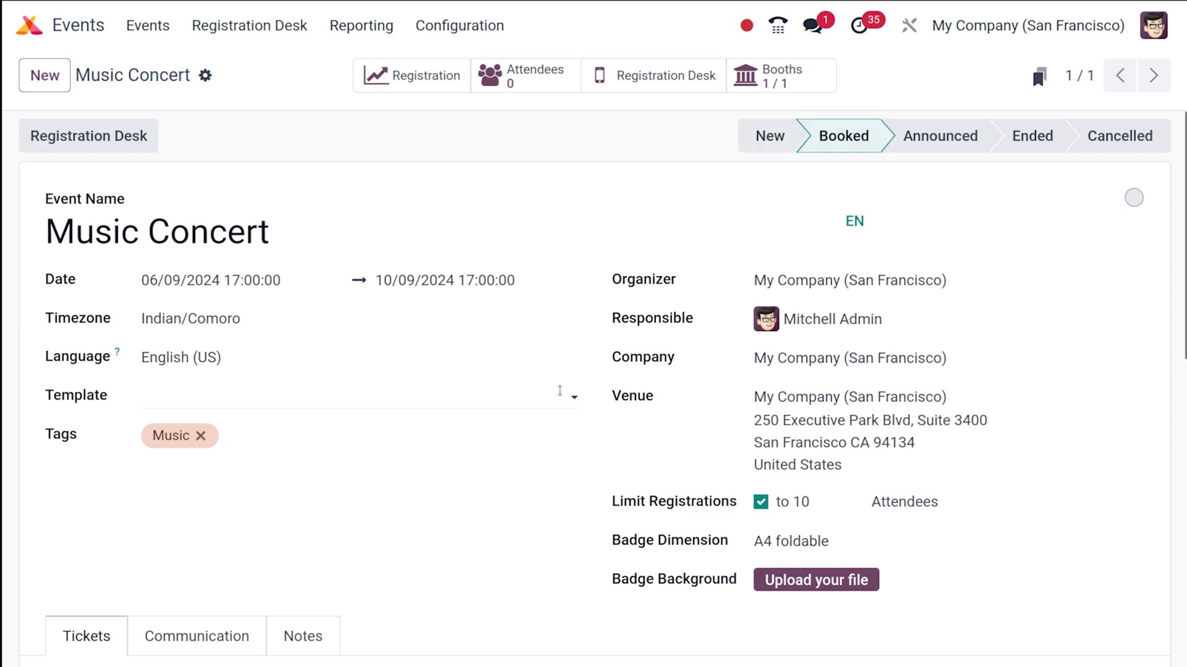
scroll(560, 392, "down", 10)
scroll(559, 394, "up", 12)
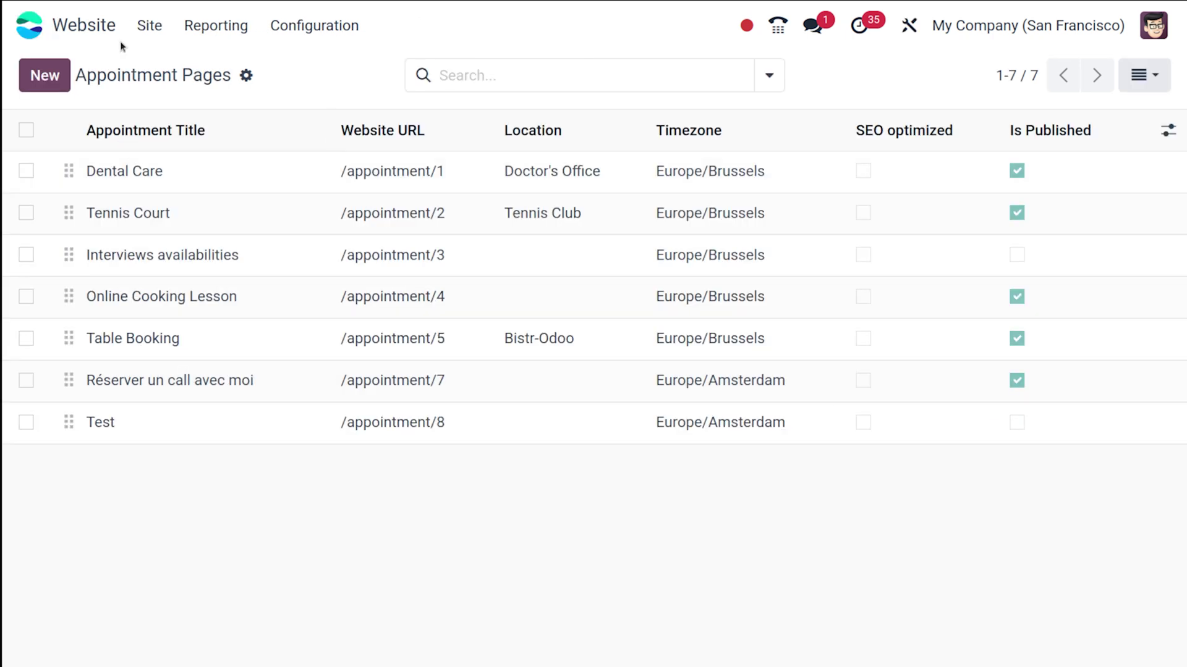
Leave Events for Odoo's main apps menu.
left_click(54, 20)
scroll(474, 455, "down", 10)
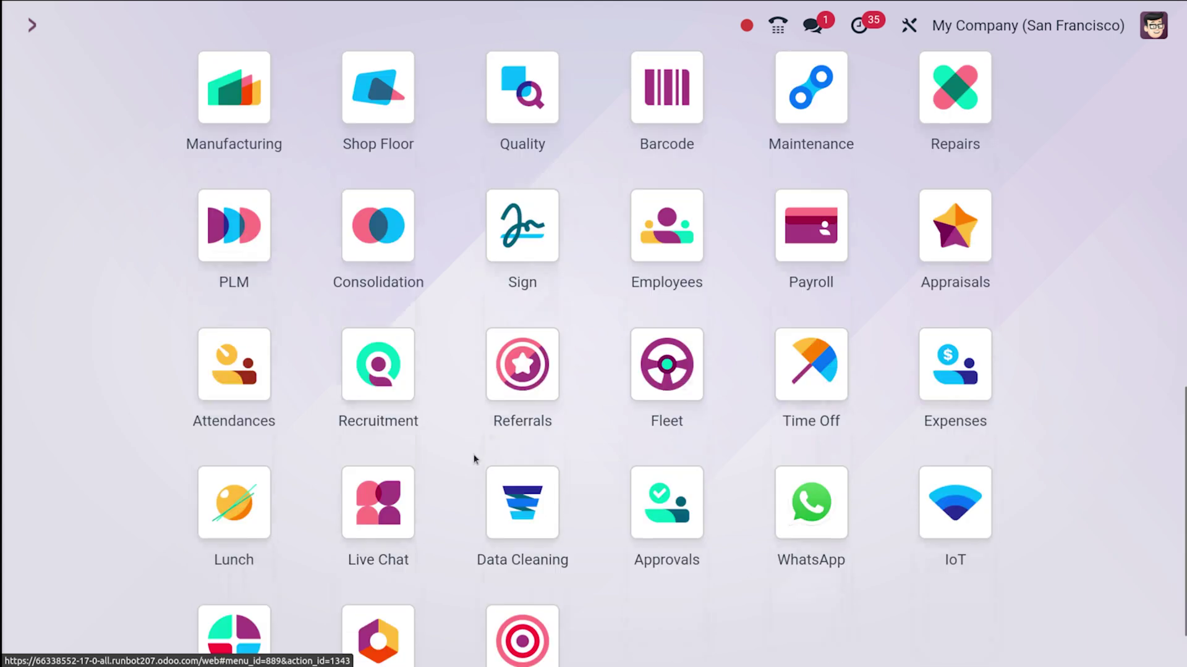
scroll(474, 459, "up", 10)
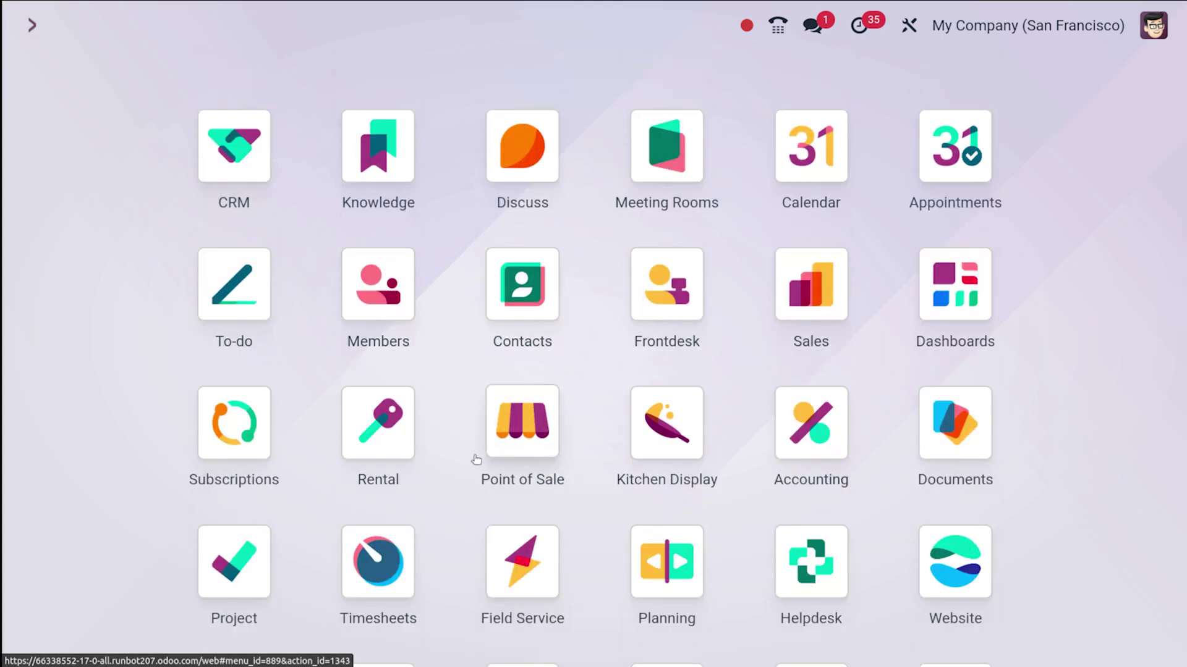